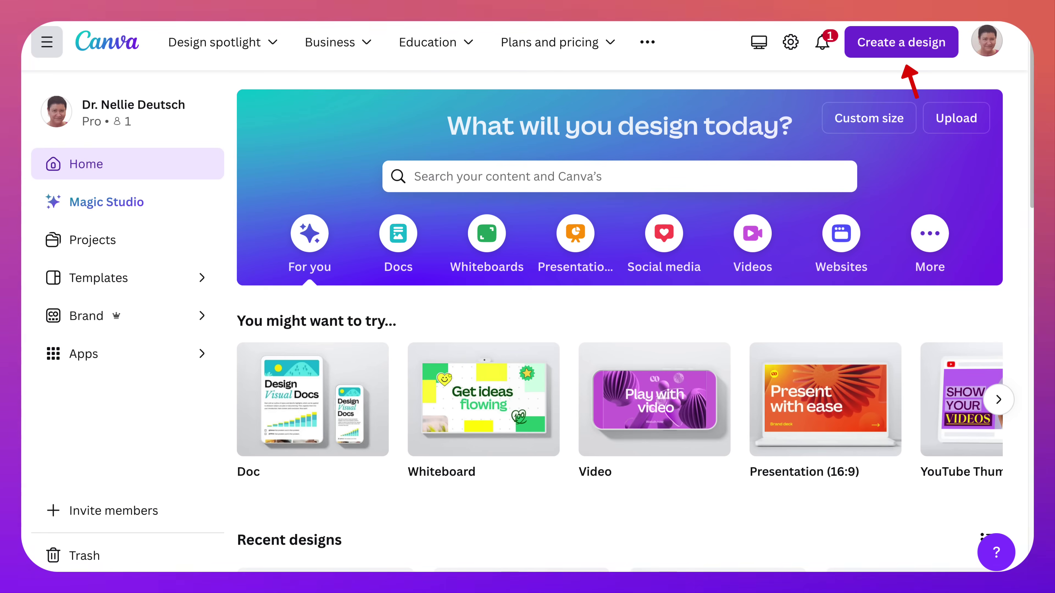
Create a new blank design of the Video type.
left_click(901, 42)
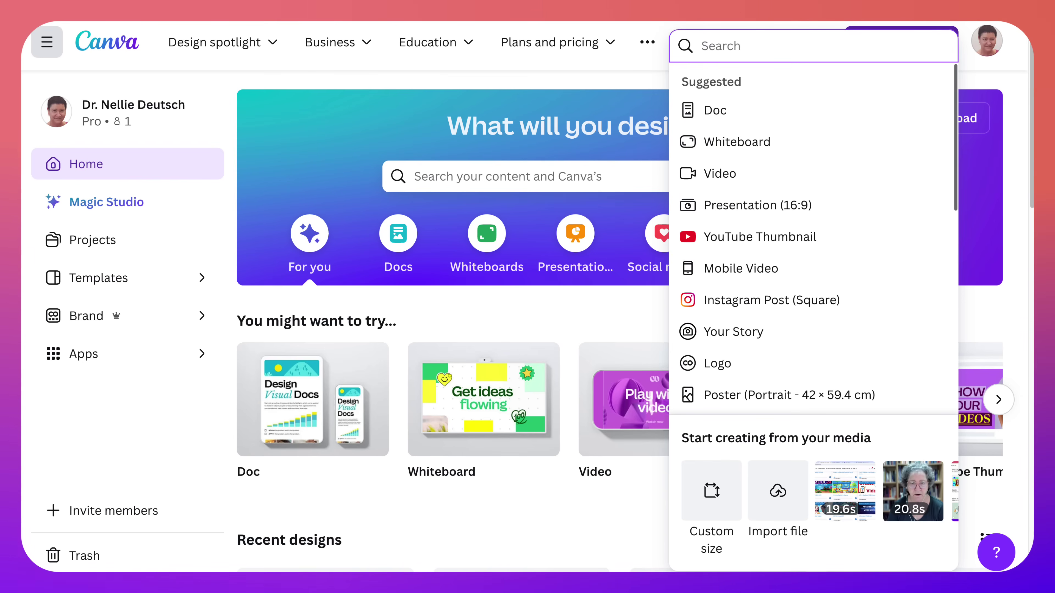
scroll(809, 243, "down", 2)
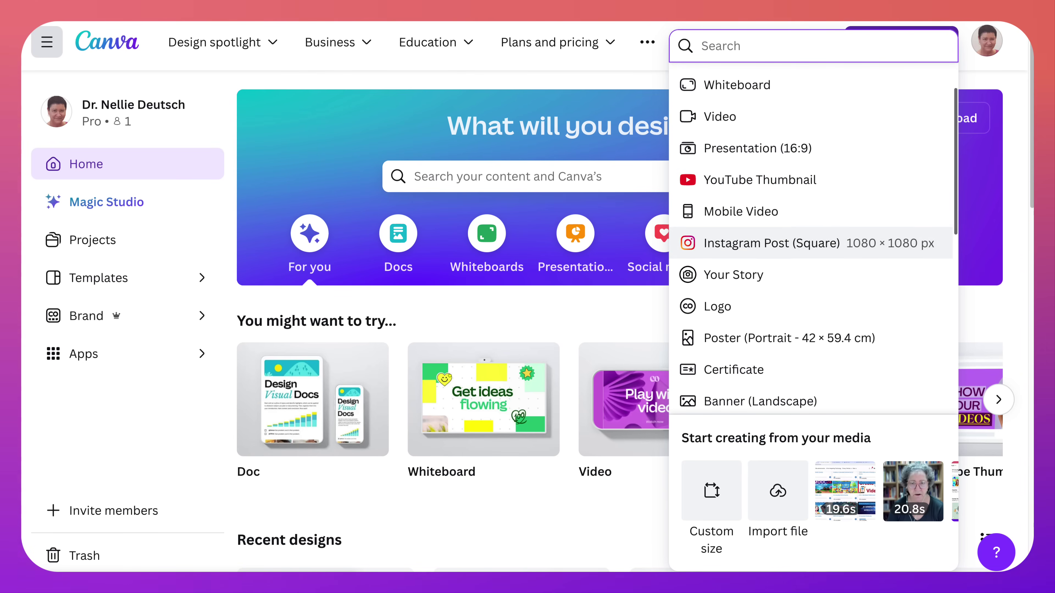
scroll(809, 243, "up", 3)
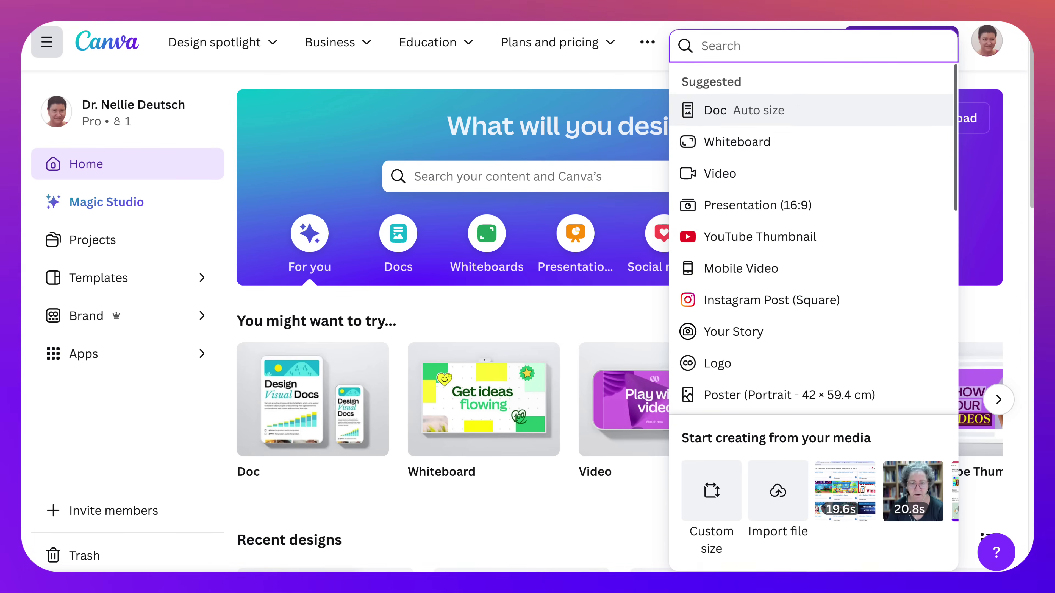
left_click(748, 174)
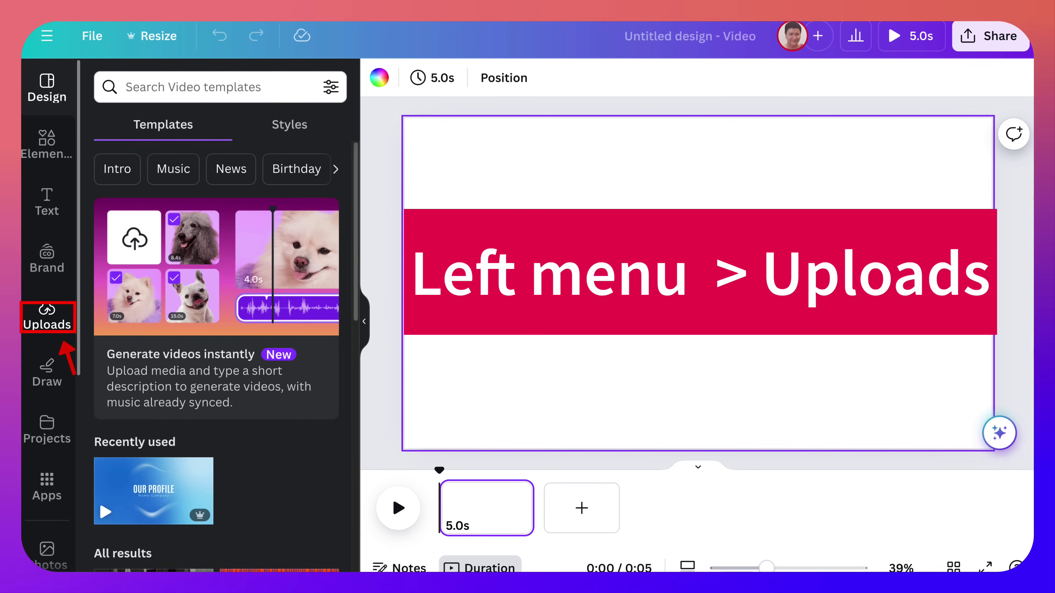
Show the uploaded videos and open the studio for recording yourself.
left_click(47, 318)
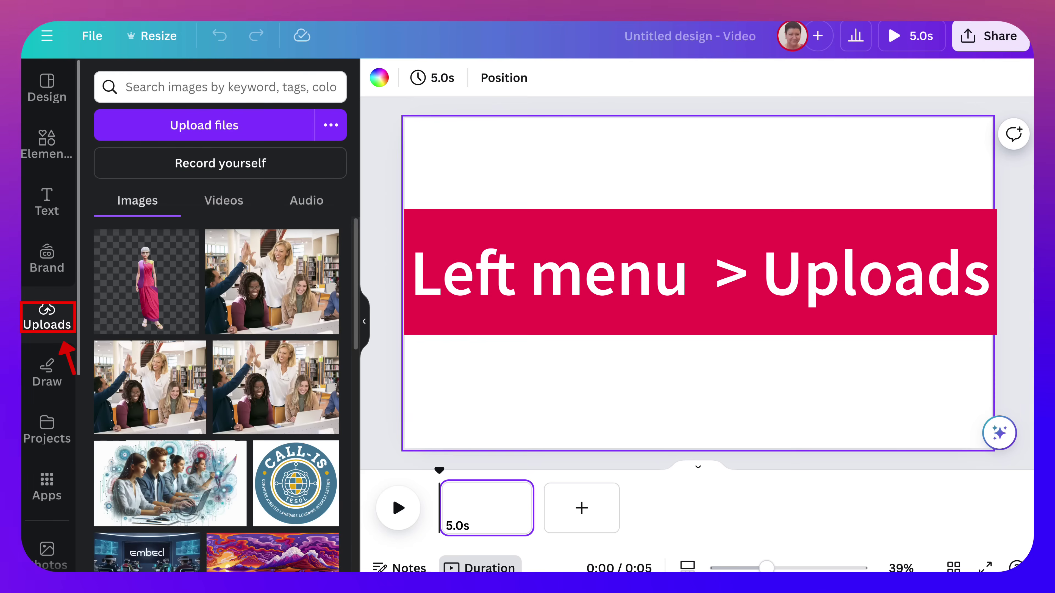
left_click(223, 201)
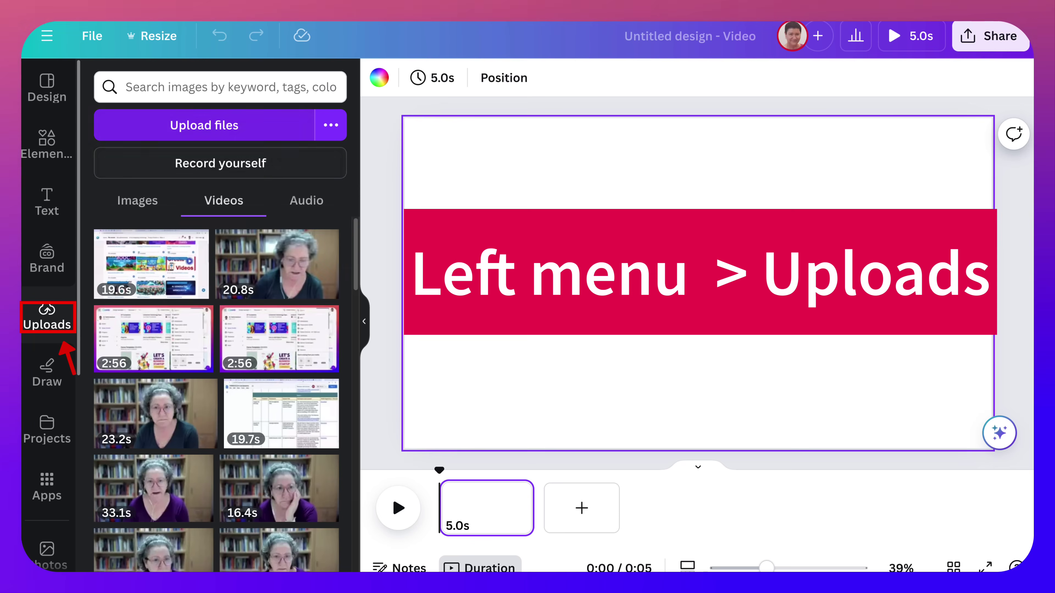
left_click(220, 163)
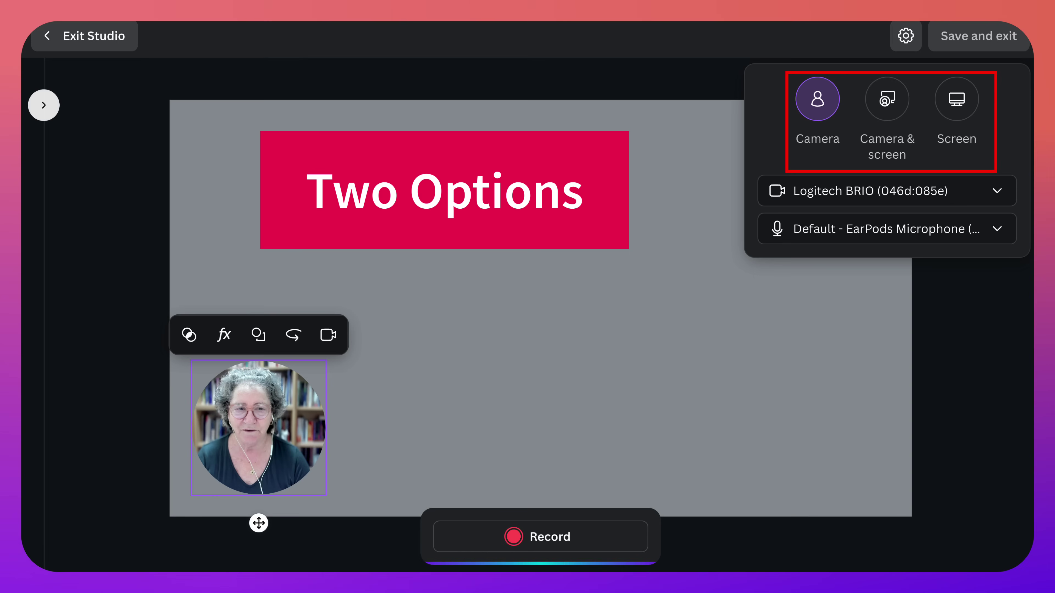
Set up a camera and screen recording that shares the "My courses" Chrome tab, and return to the studio.
left_click(887, 99)
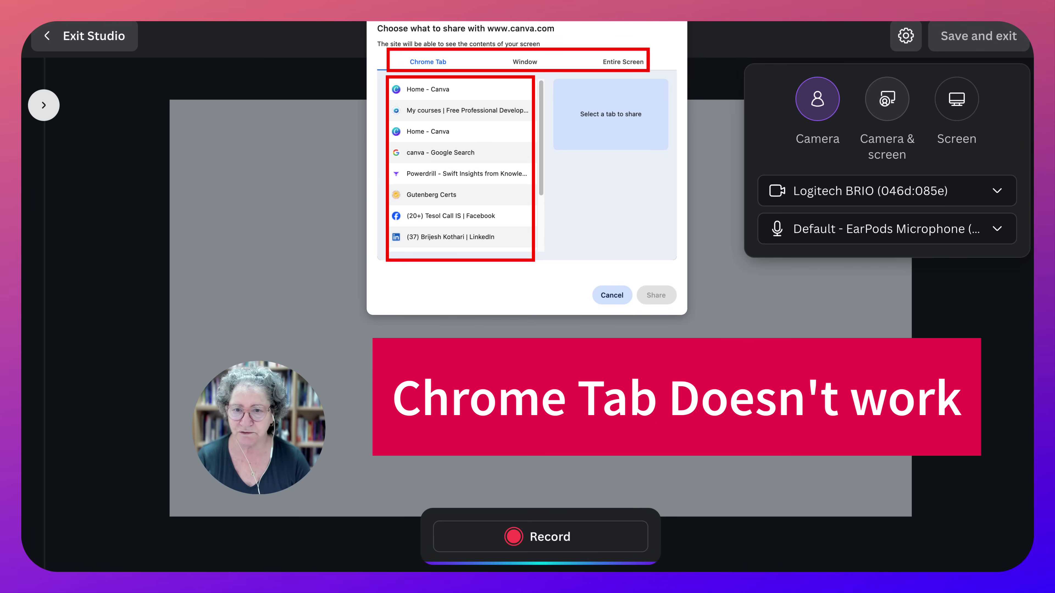
left_click(461, 110)
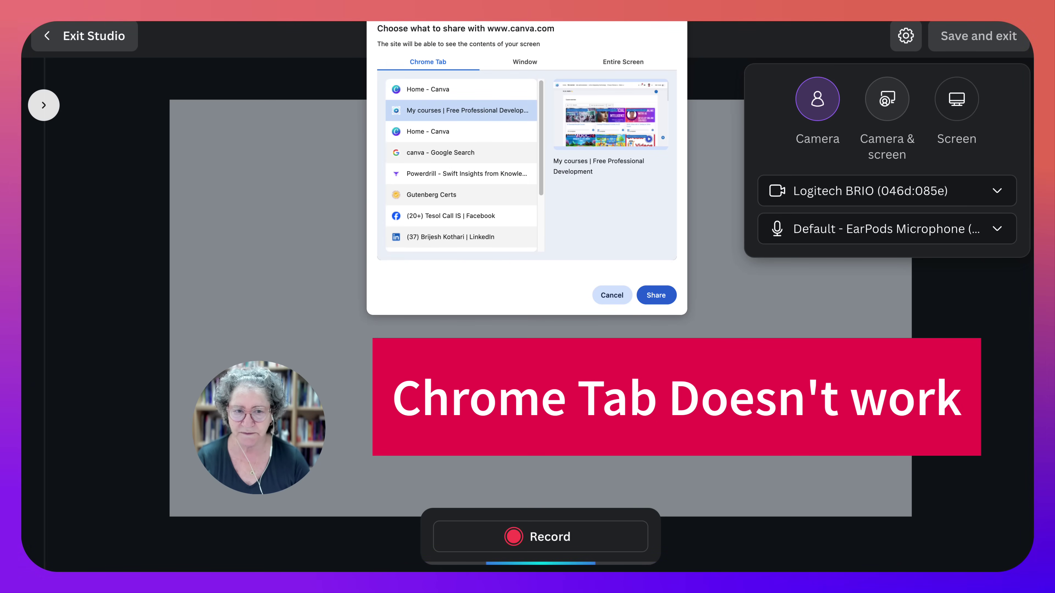
left_click(655, 295)
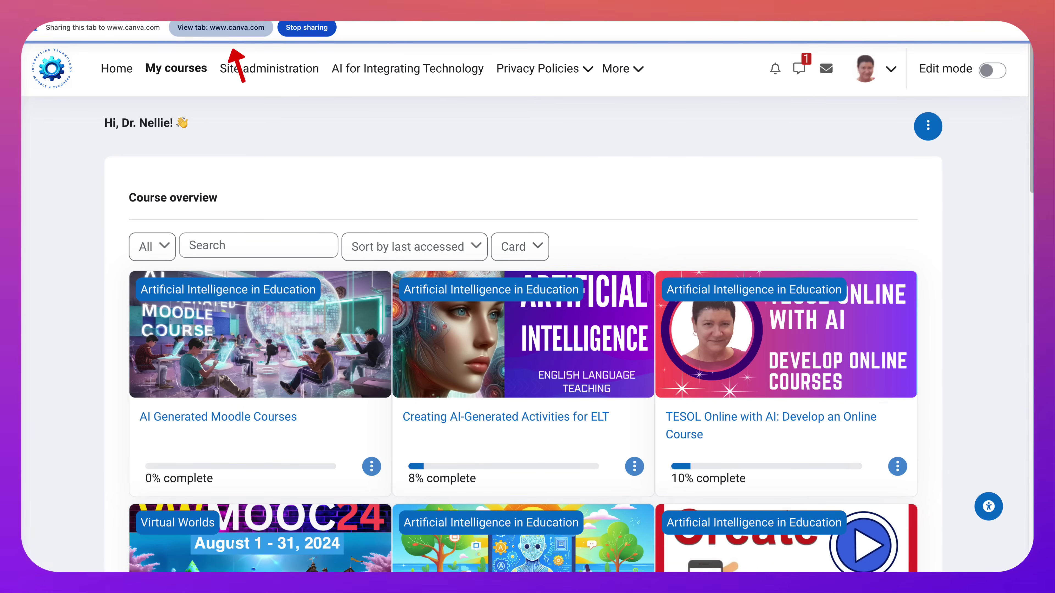
left_click(220, 28)
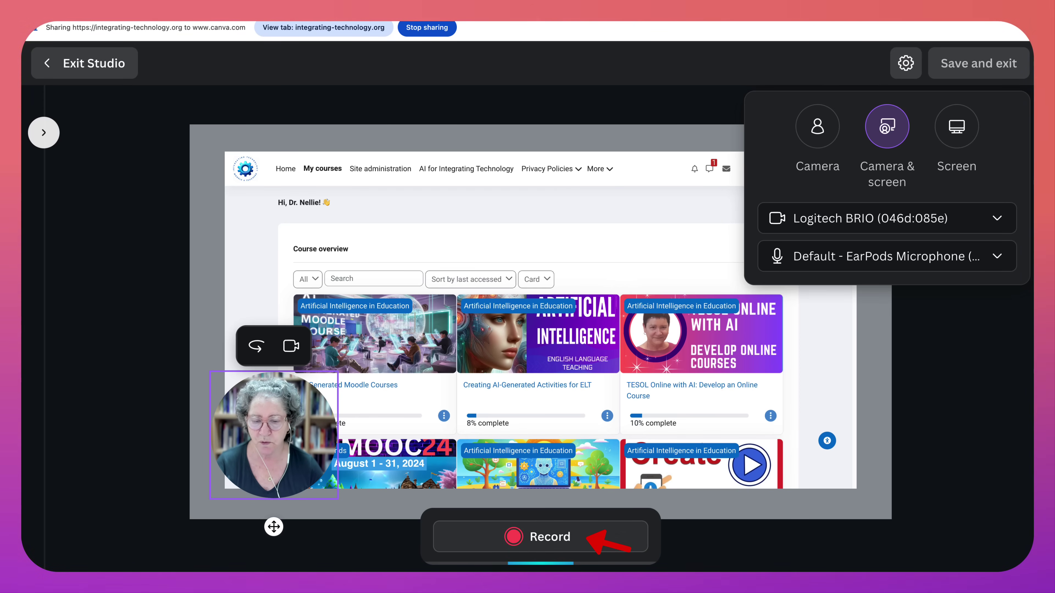
Start recording and present the course cards on the shared "My courses" page in its own browser tab.
left_click(541, 537)
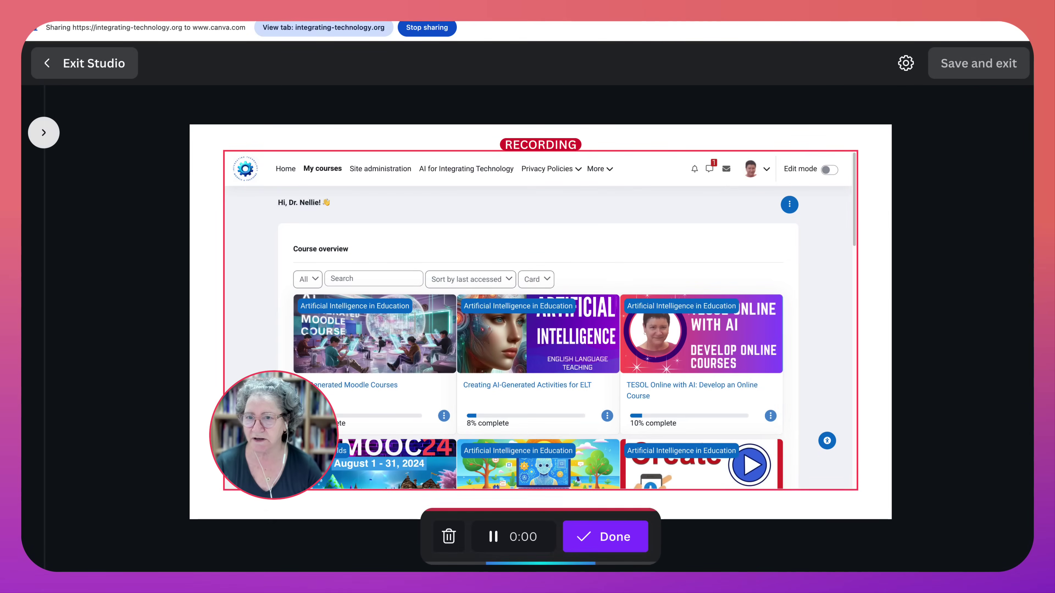
left_click(323, 27)
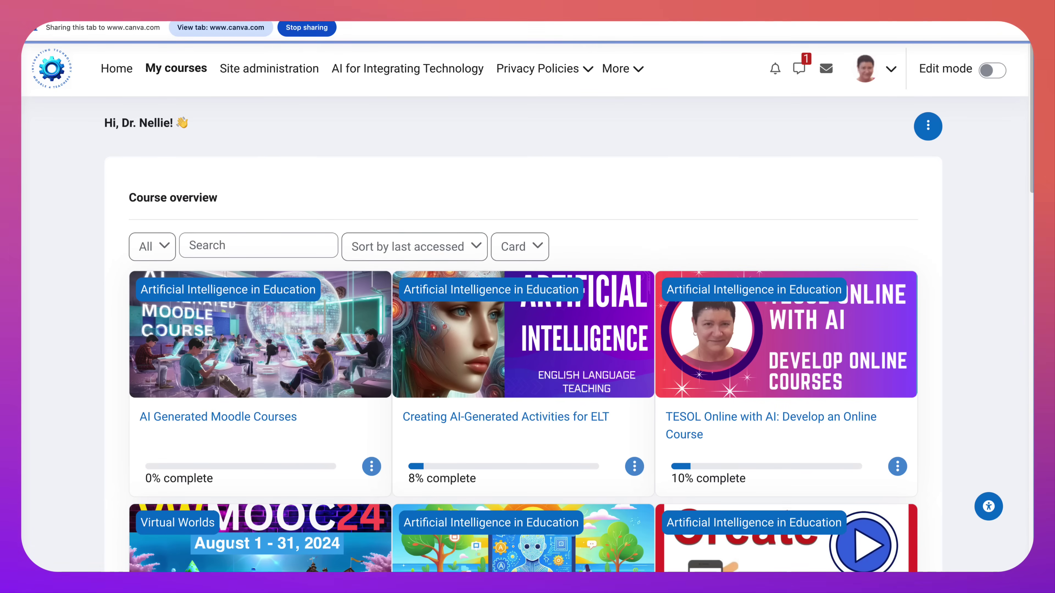
scroll(523, 332, "down", 5)
scroll(524, 332, "down", 7)
scroll(524, 332, "up", 2)
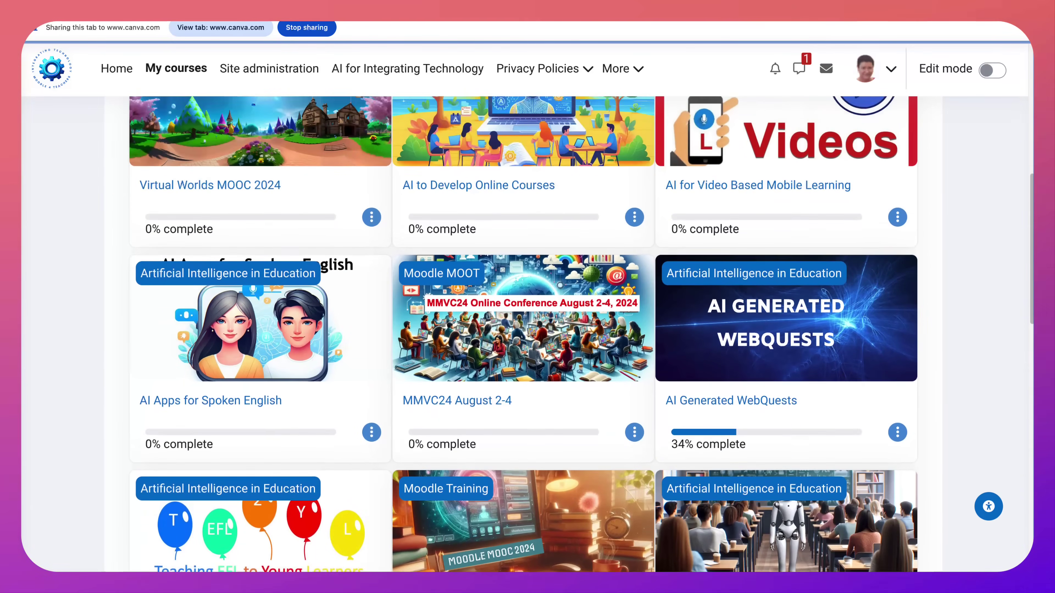
scroll(523, 332, "up", 10)
scroll(523, 332, "down", 1)
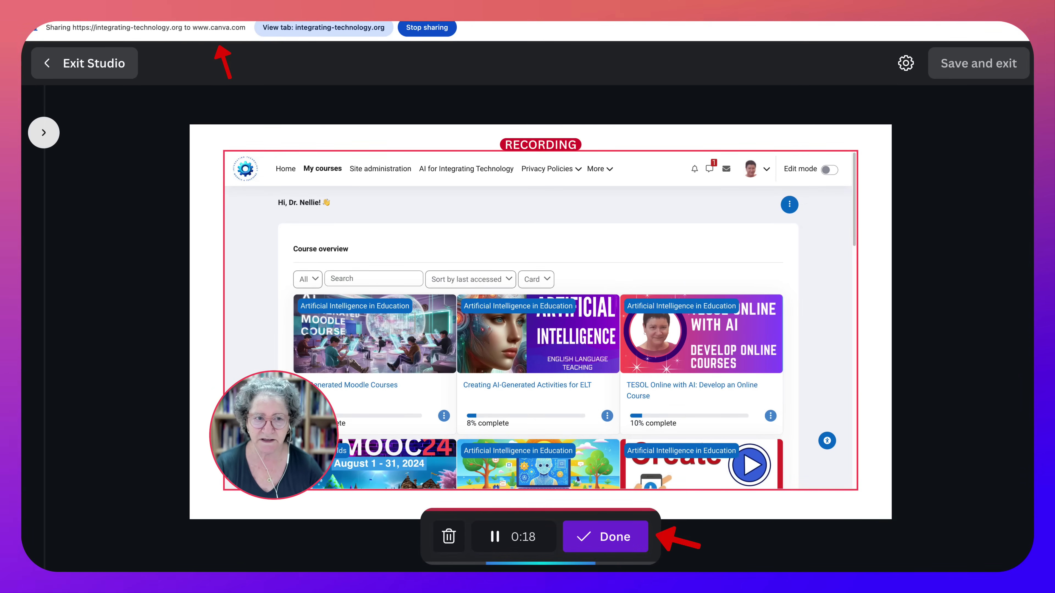
Finish the recording, save it into the video design and check the camera clip.
left_click(605, 537)
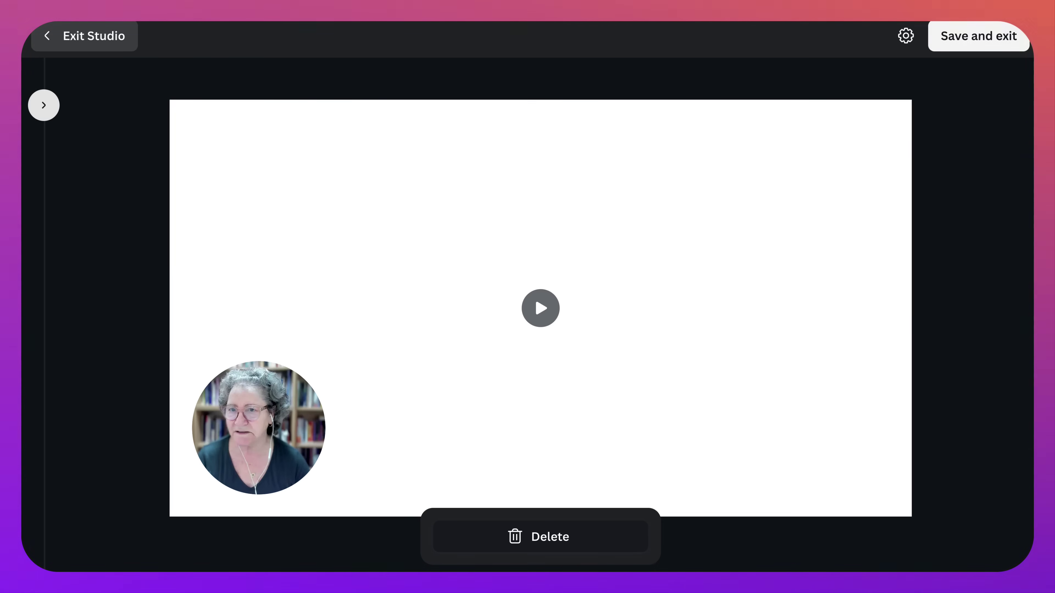
left_click(979, 36)
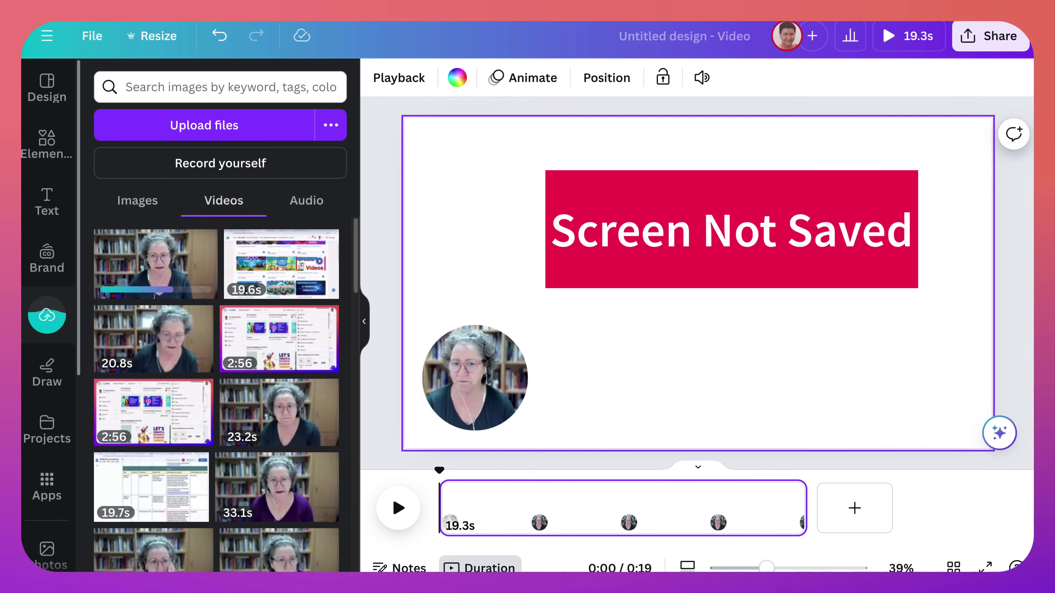
left_click(475, 377)
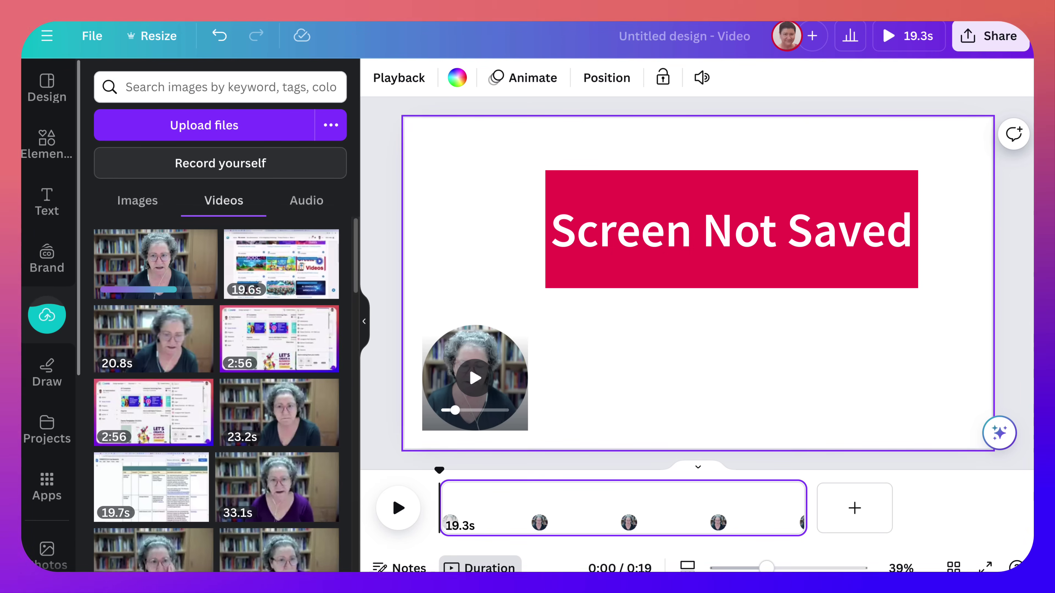
Reopen the recording studio and set up camera and screen recording that shares the "Untitled design - Video" window.
left_click(220, 163)
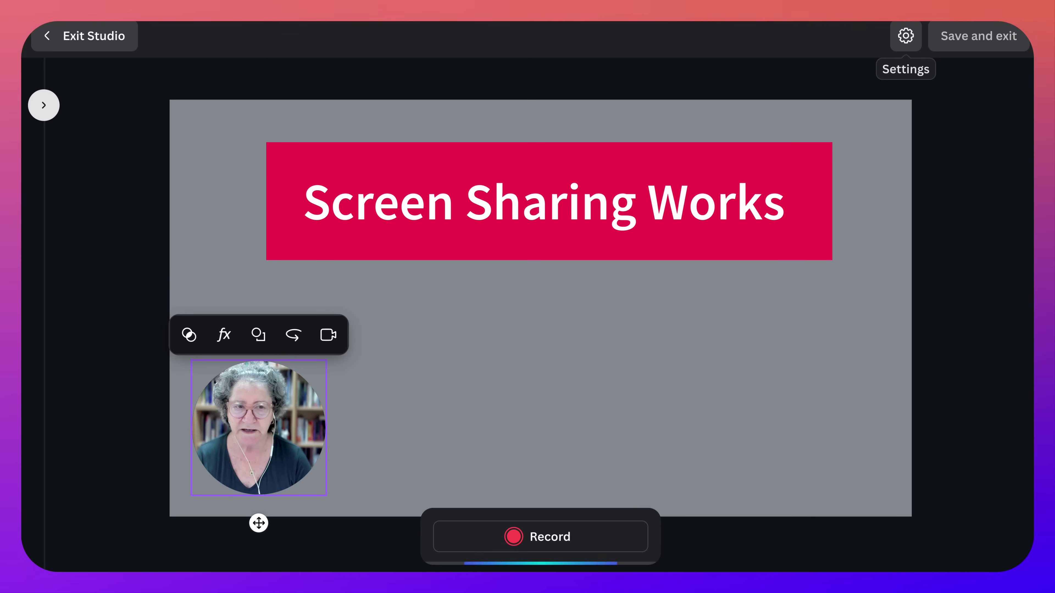
left_click(906, 35)
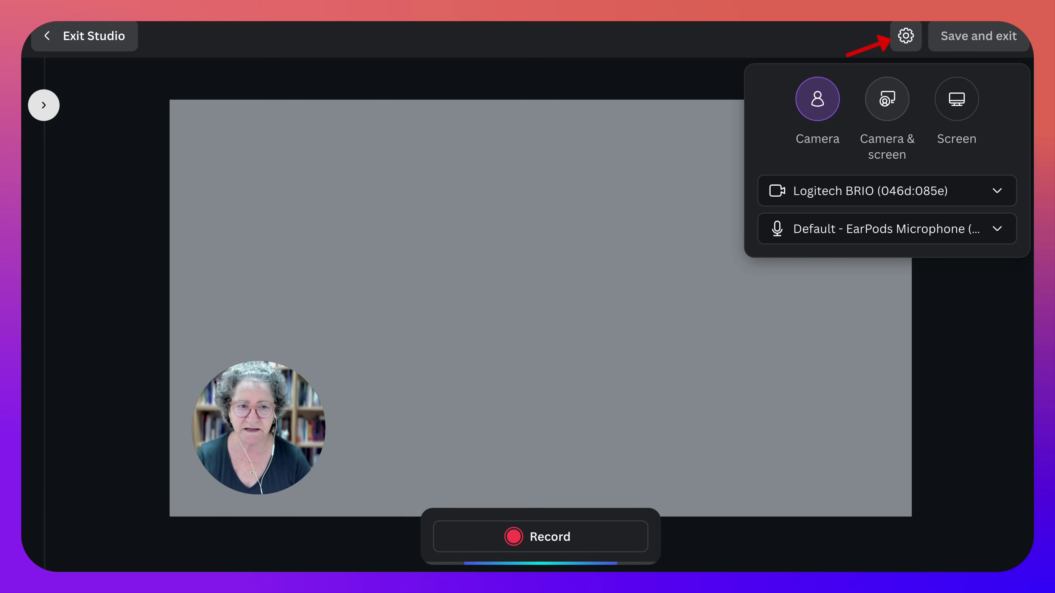
left_click(886, 100)
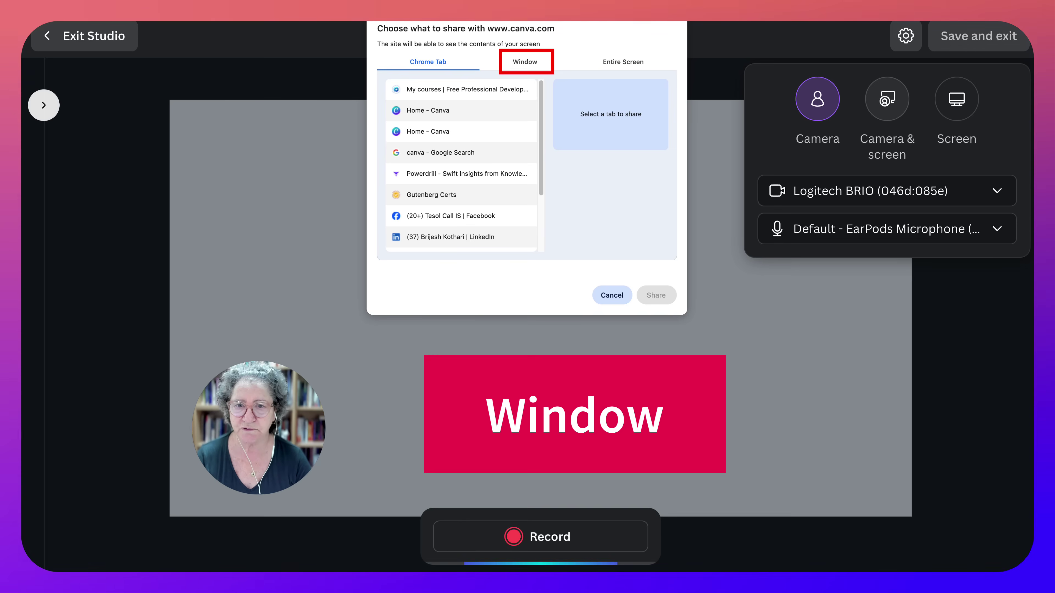
left_click(525, 62)
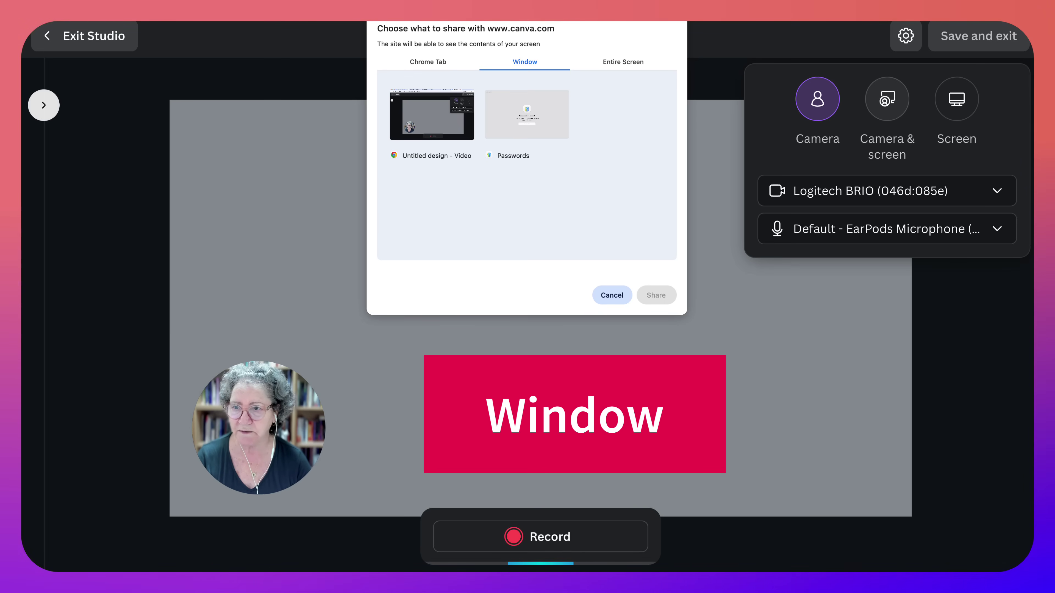
left_click(431, 122)
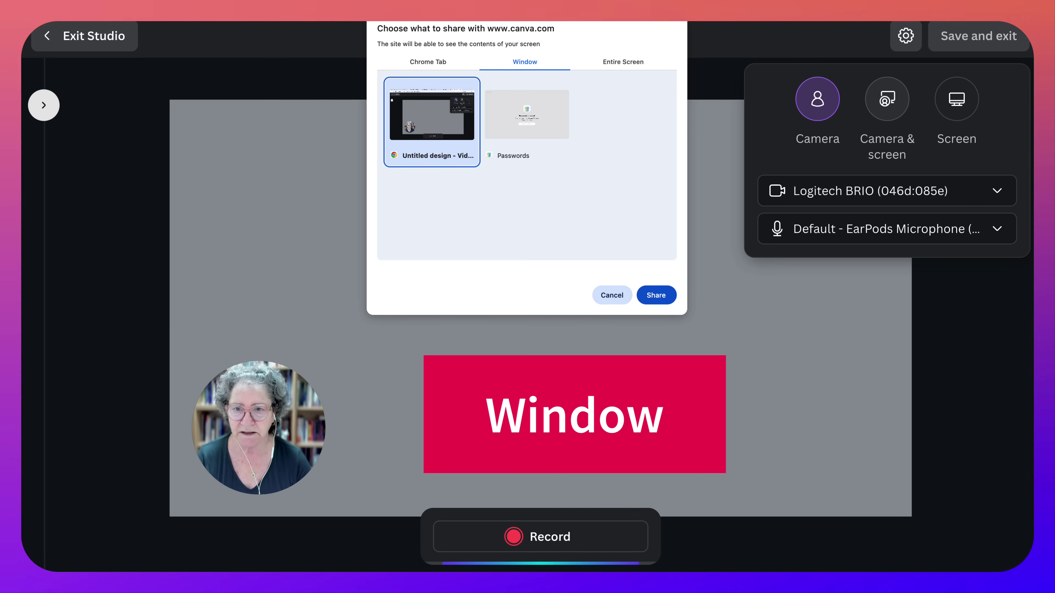
left_click(657, 295)
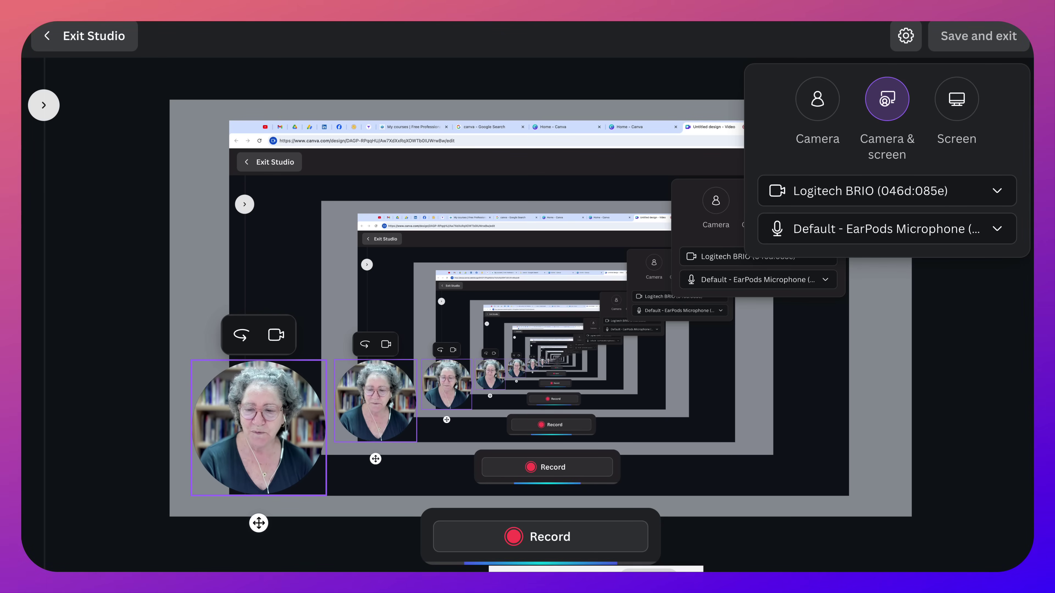
Start recording and browse up and down the course cards on the "My courses" page in the shared browser window.
left_click(540, 537)
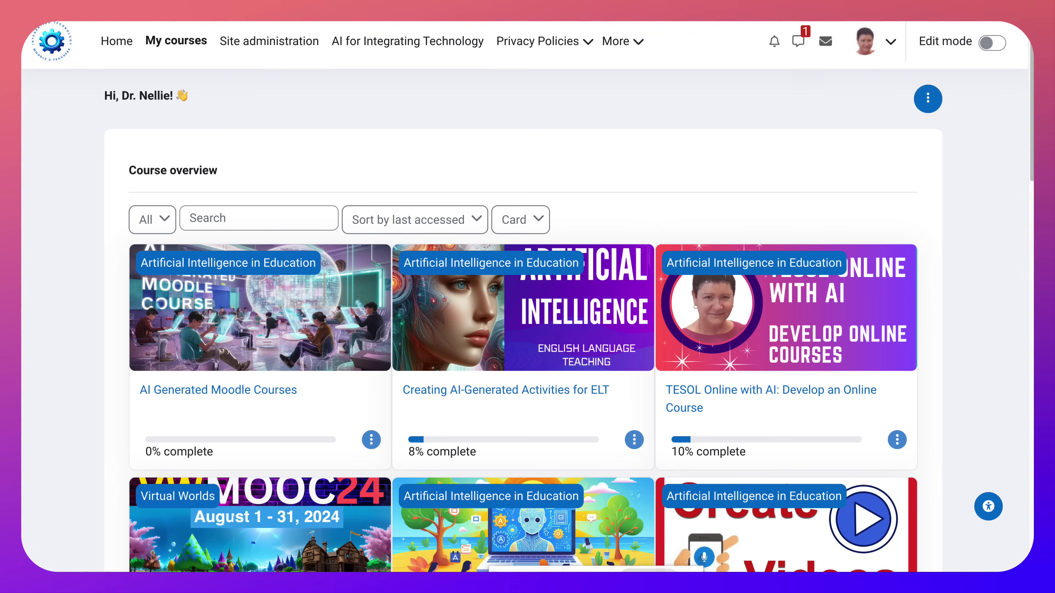
scroll(523, 324, "down", 3)
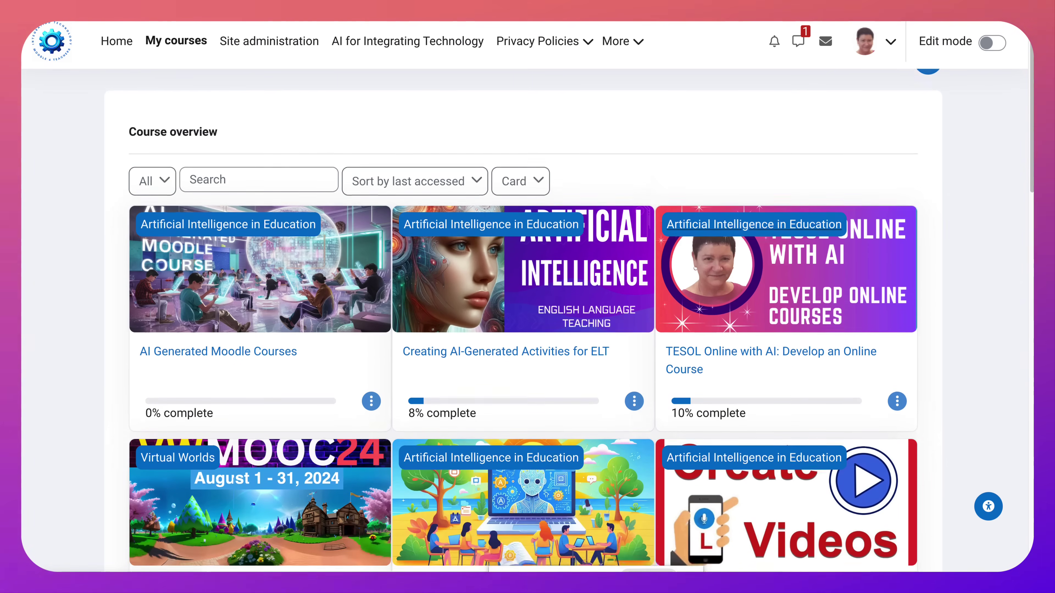
scroll(524, 324, "up", 3)
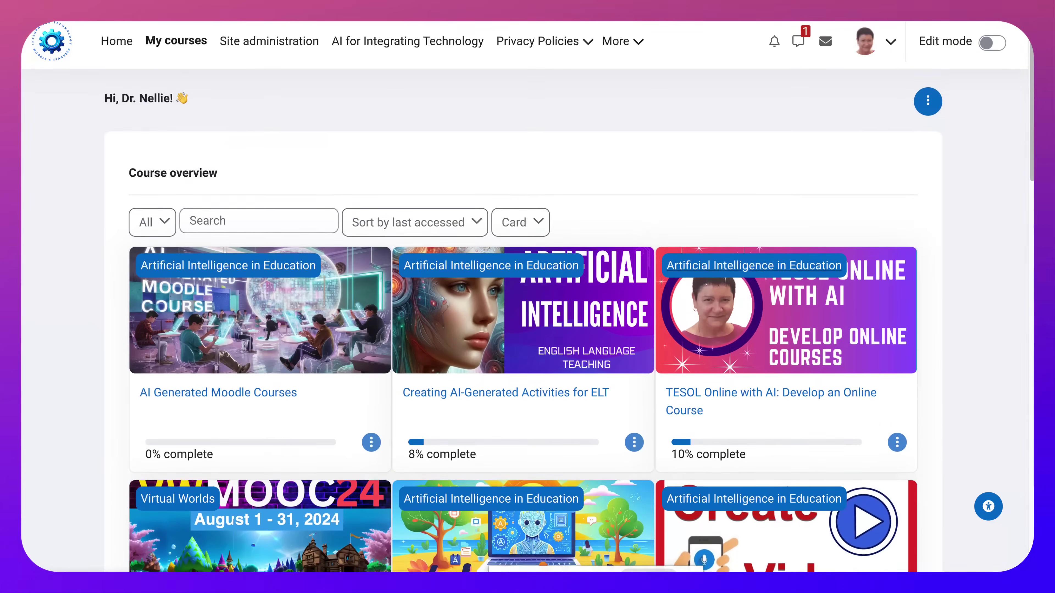
scroll(523, 324, "down", 2)
scroll(523, 324, "down", 1)
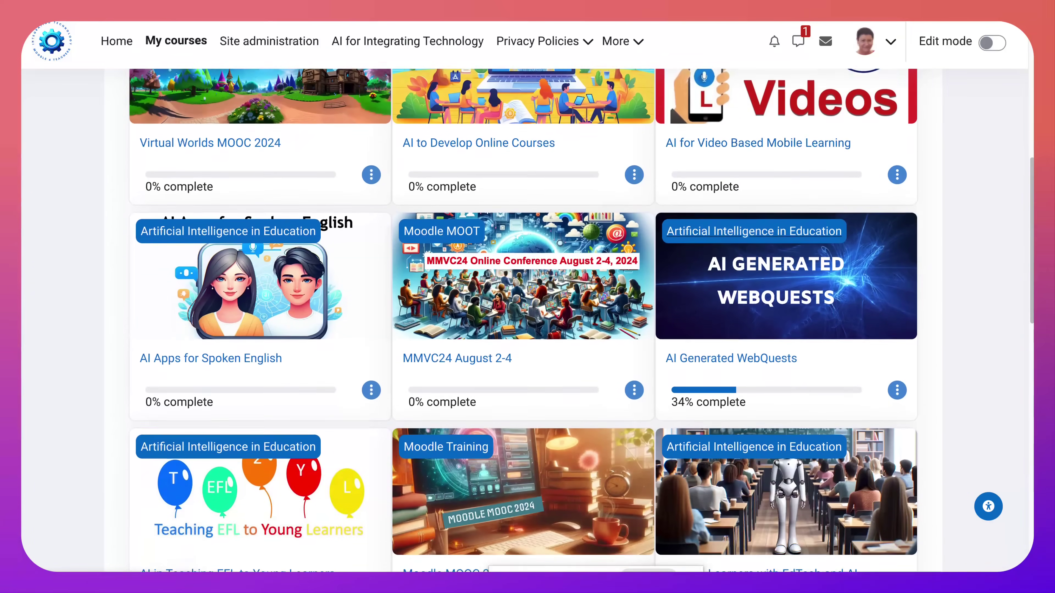
scroll(524, 324, "down", 3)
scroll(524, 324, "up", 3)
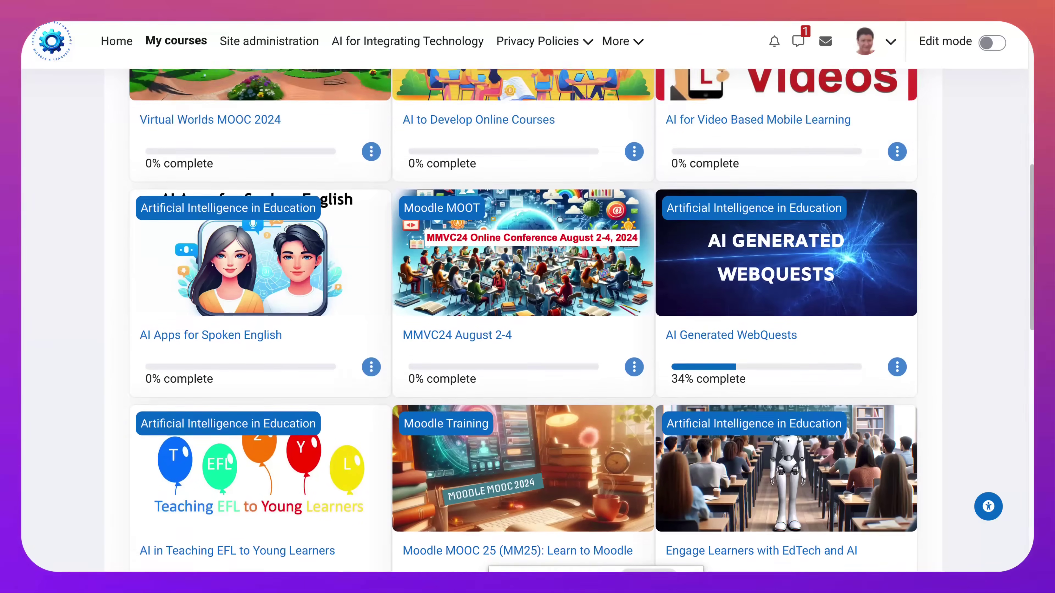
scroll(523, 324, "up", 4)
scroll(523, 324, "up", 3)
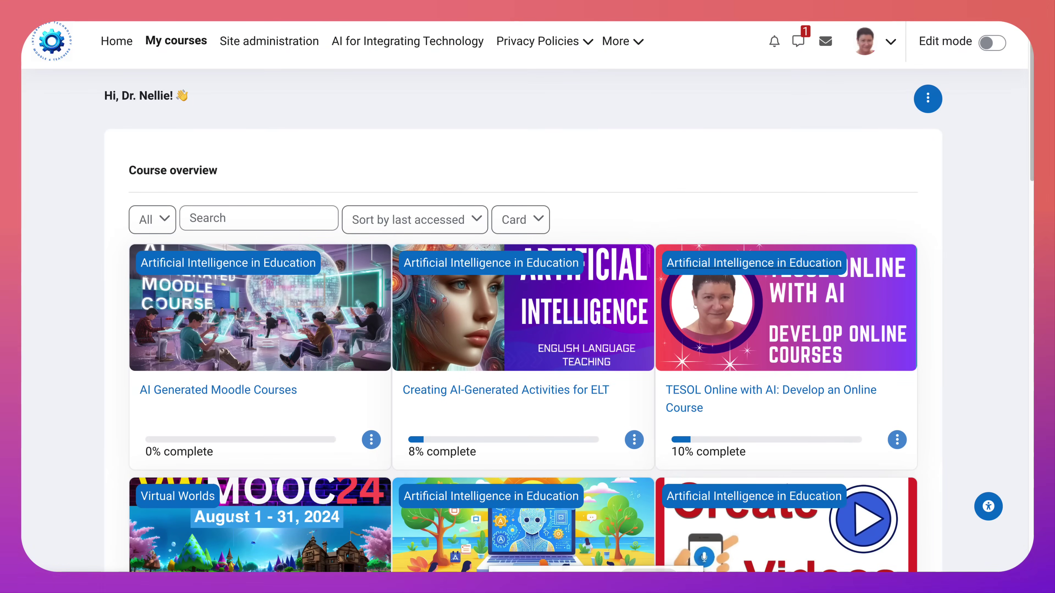
scroll(706, 249, "down", 4)
scroll(706, 249, "down", 5)
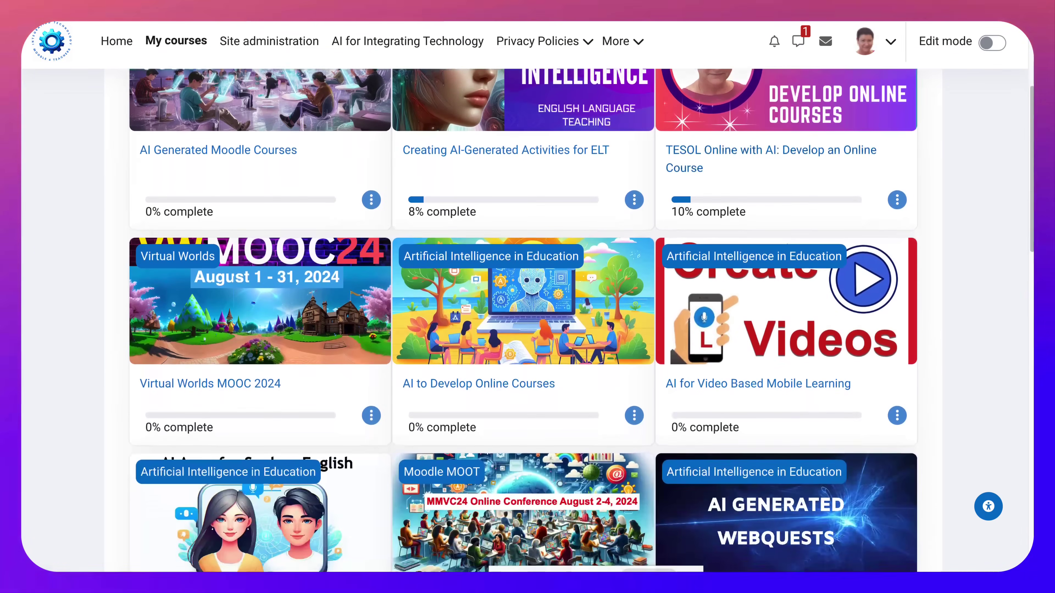
scroll(731, 440, "down", 4)
scroll(731, 440, "up", 8)
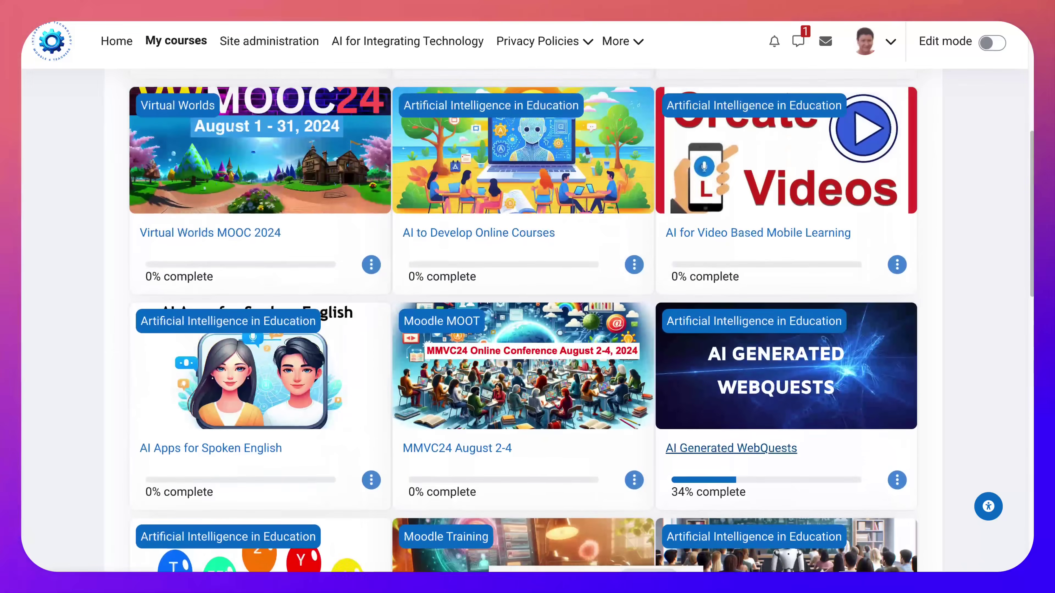
scroll(731, 441, "up", 8)
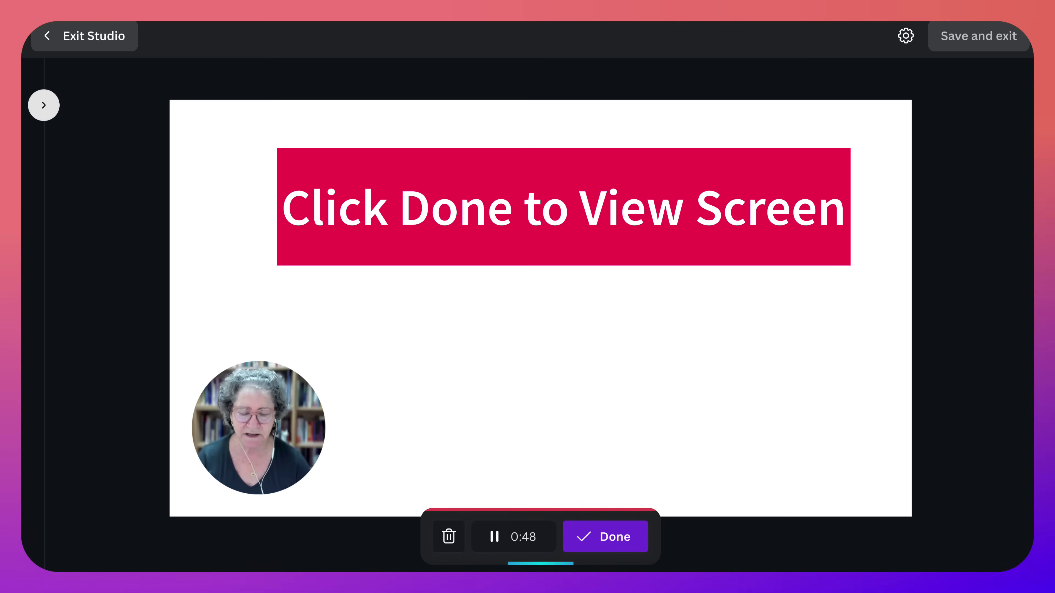
Finish the window recording and save it with the camera clip into the video design.
left_click(605, 536)
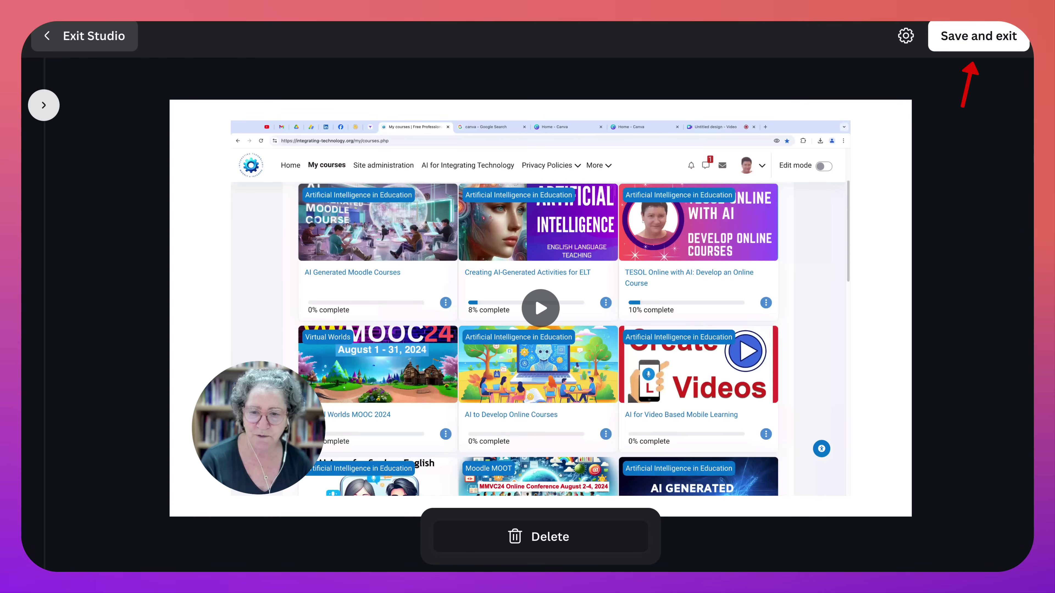
left_click(976, 37)
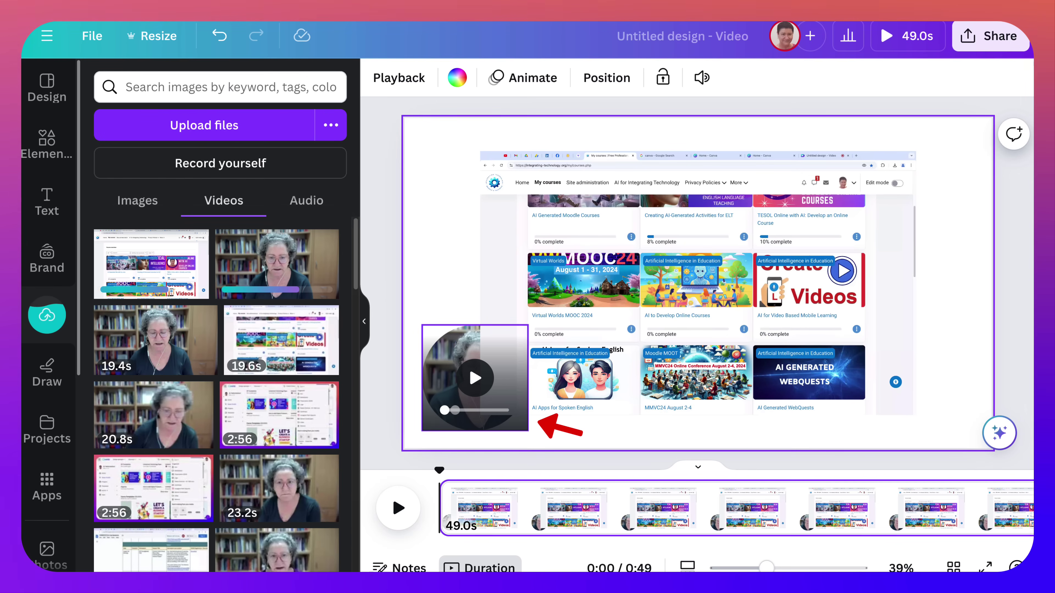
Bring the round camera clip to the front so it lies above the screen recording.
right_click(449, 354)
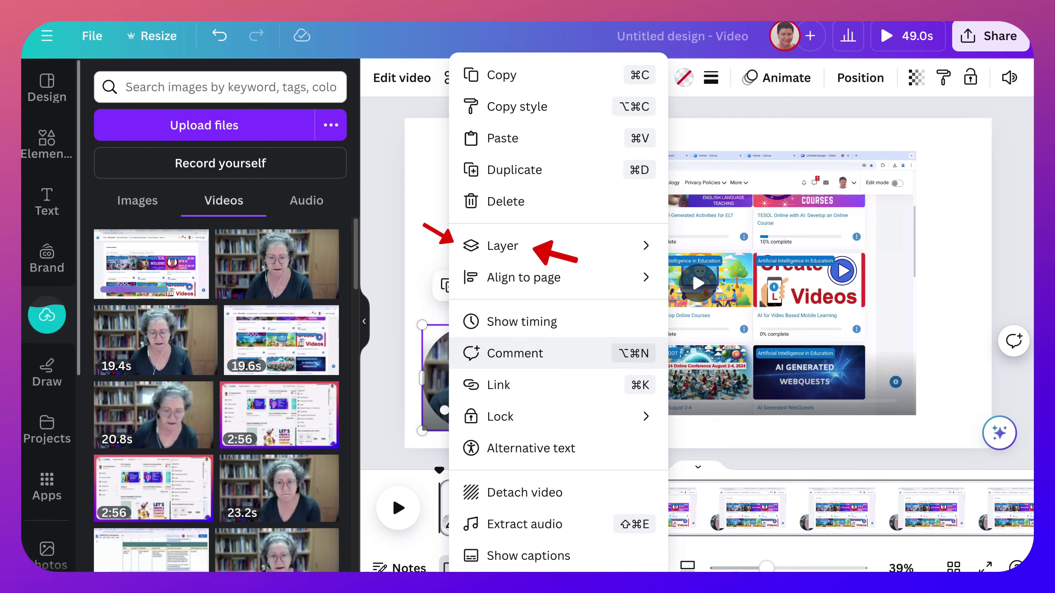
mouse_move(502, 246)
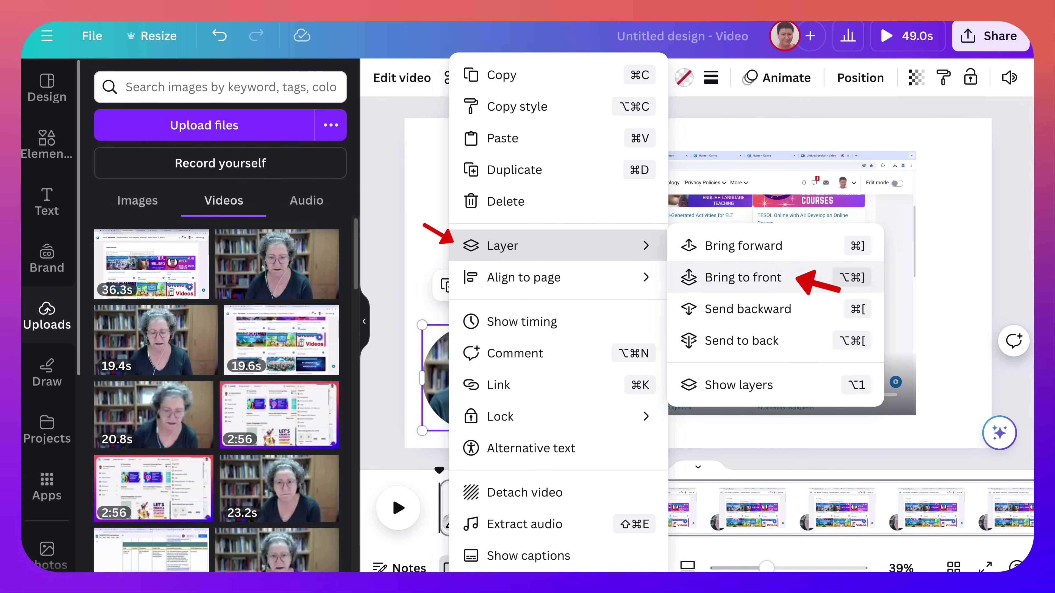
left_click(743, 277)
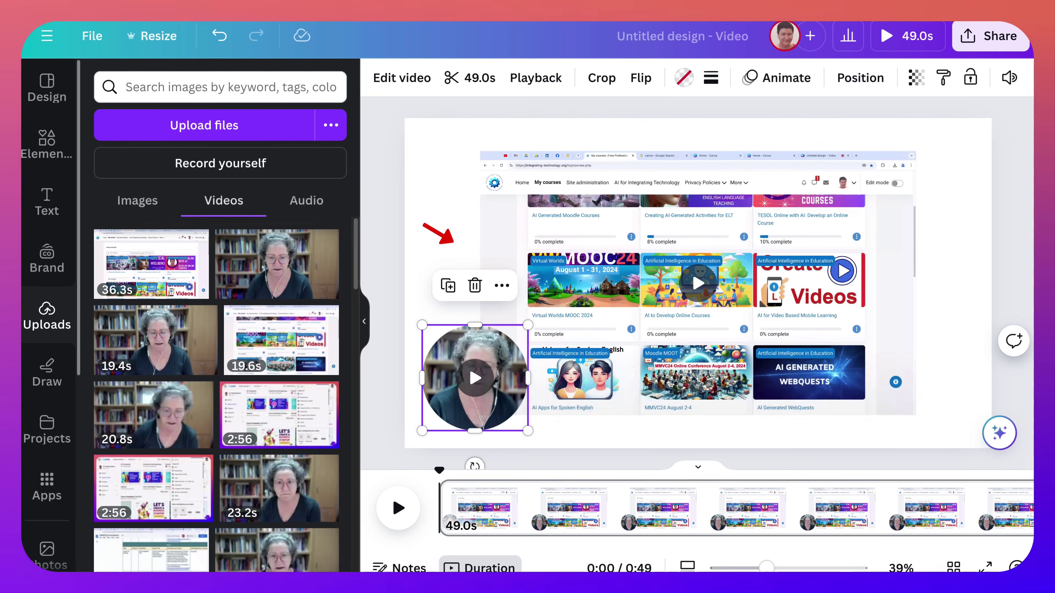
Enlarge and reposition the screen recording until it fills the whole video page behind the camera clip.
left_click(813, 233)
left_click_drag(916, 151, 970, 118)
left_click_drag(970, 415, 991, 428)
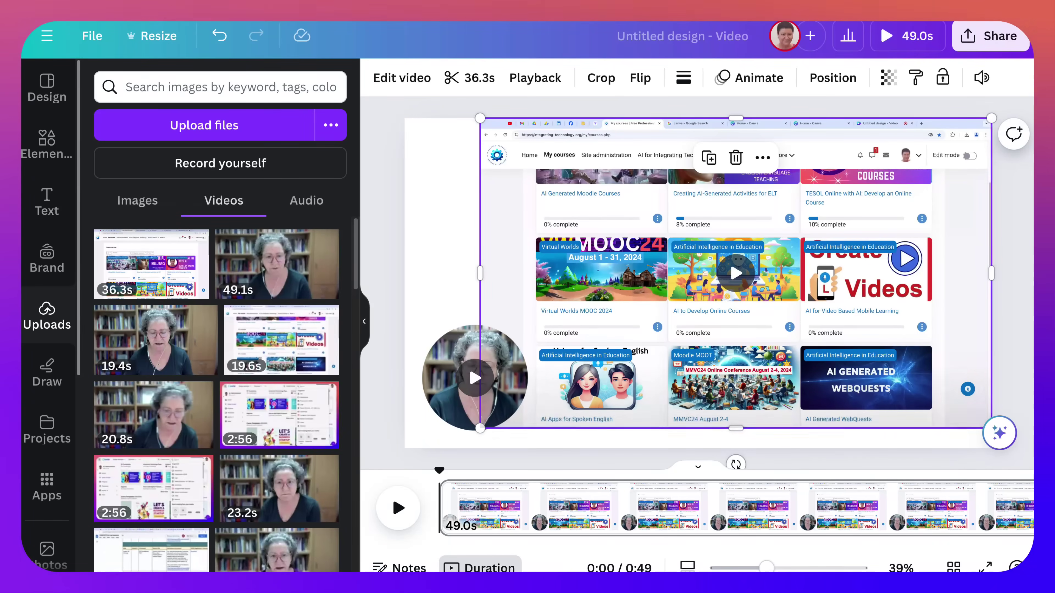
left_click_drag(480, 273, 445, 273)
left_click_drag(540, 274, 507, 277)
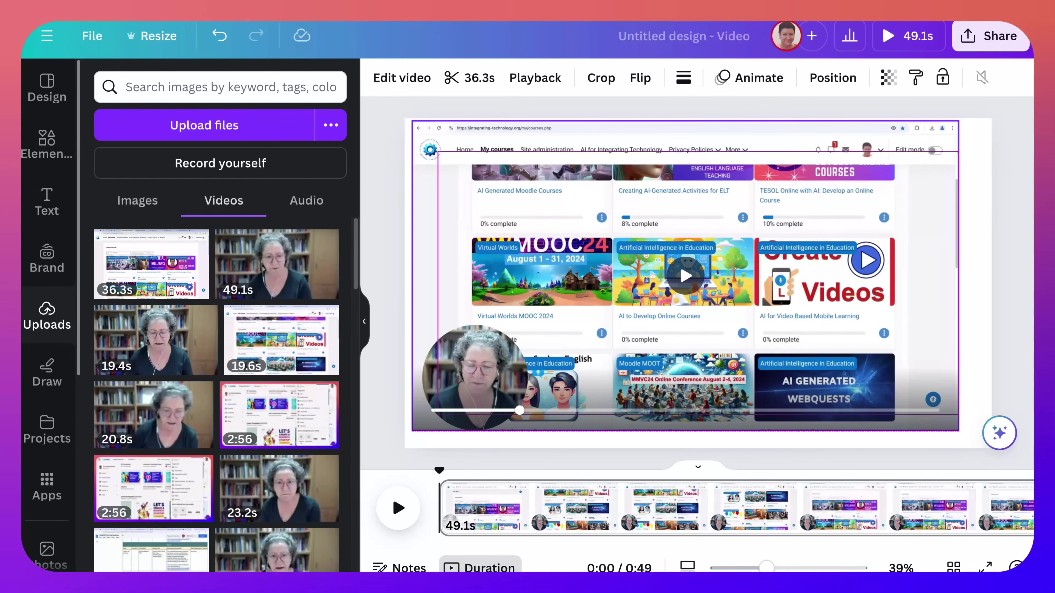
left_click_drag(666, 274, 657, 274)
left_click_drag(950, 276, 992, 275)
left_click_drag(698, 431, 698, 448)
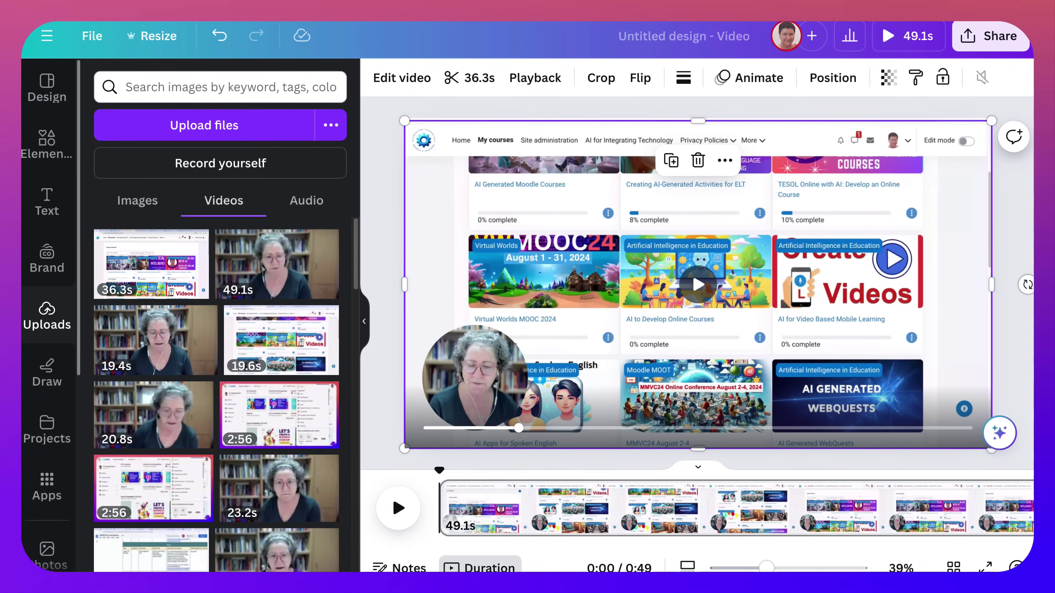
Move the round camera clip into the lower-left corner of the video page and pause its playback.
left_click(474, 370)
left_click_drag(475, 370, 457, 388)
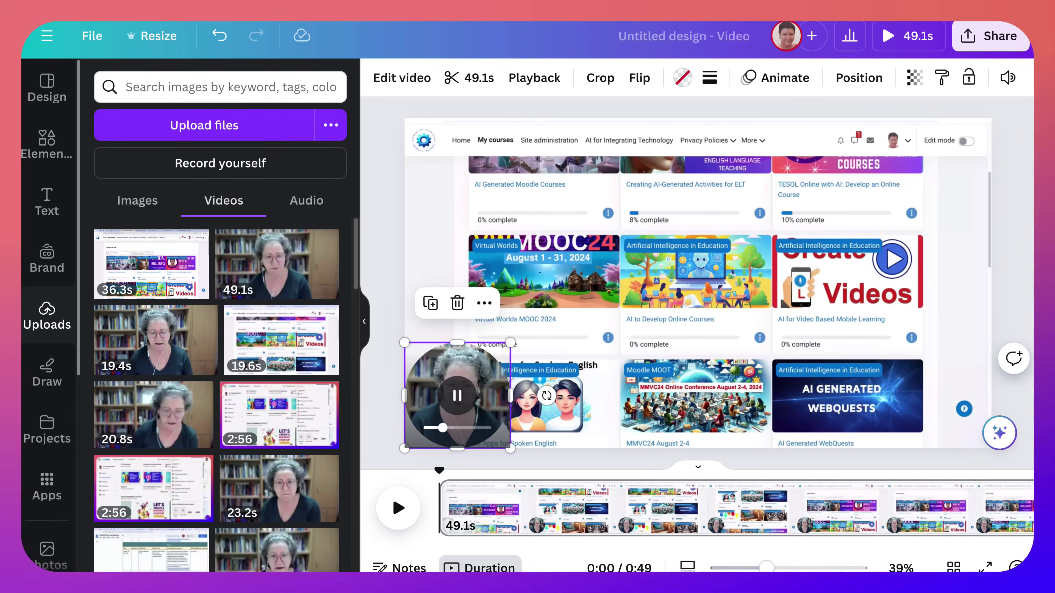
left_click(458, 395)
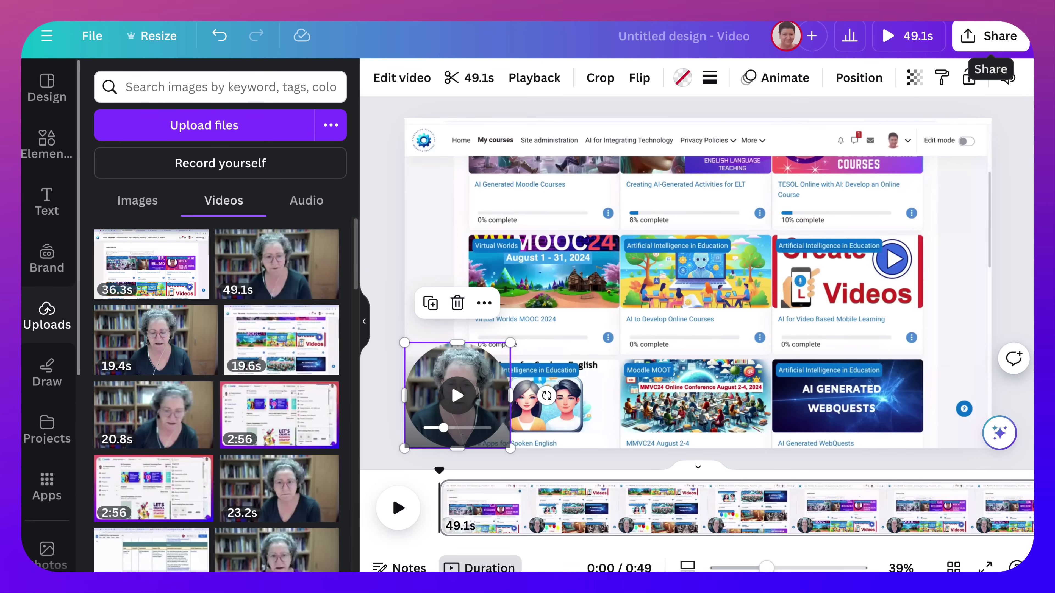
Set the design's collaboration link access to "Anyone with the link" and copy the link.
left_click(991, 36)
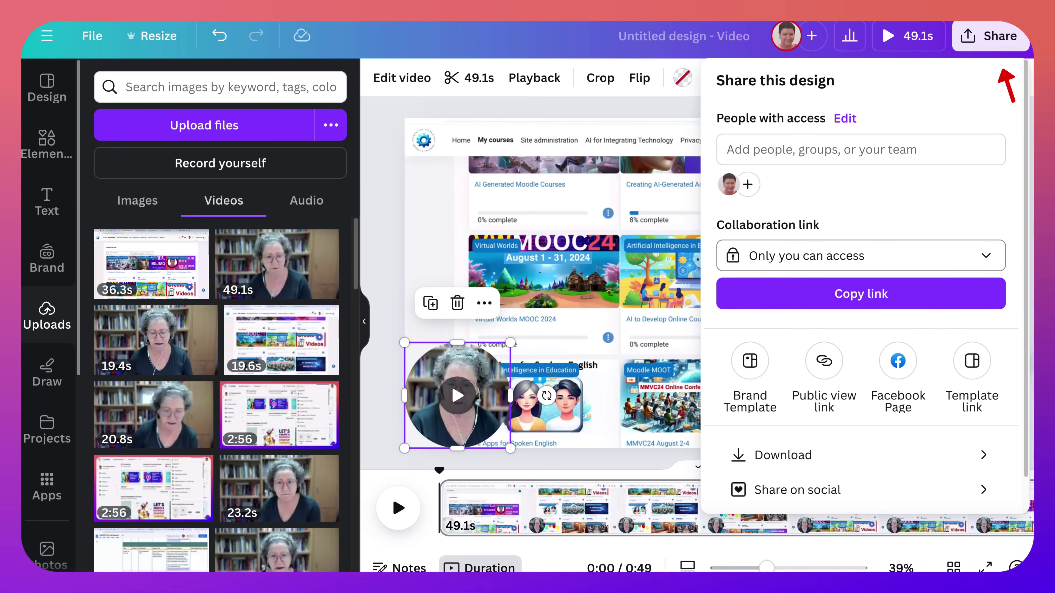
left_click(860, 256)
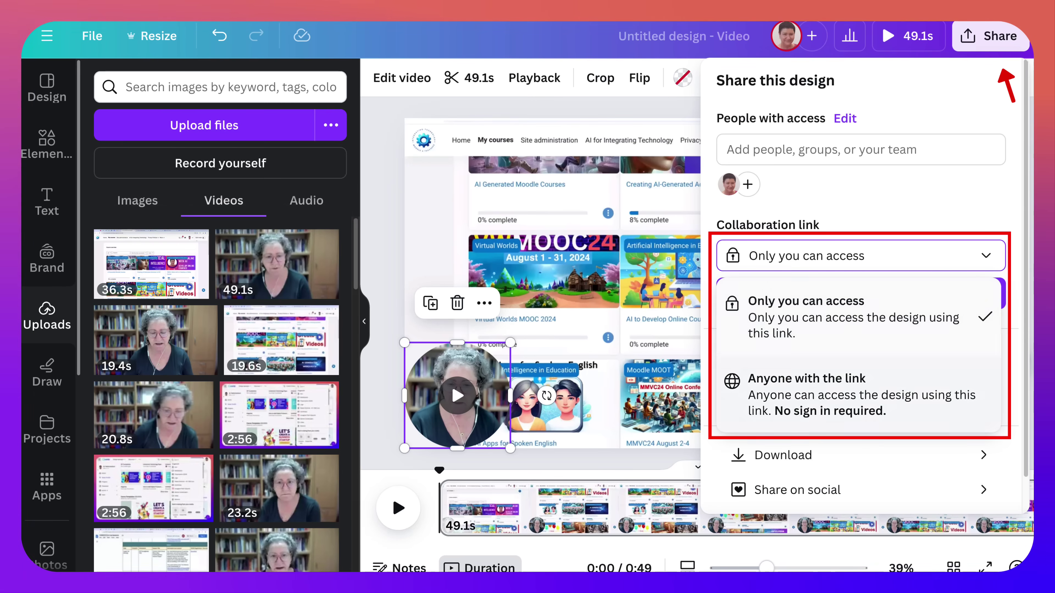
left_click(859, 393)
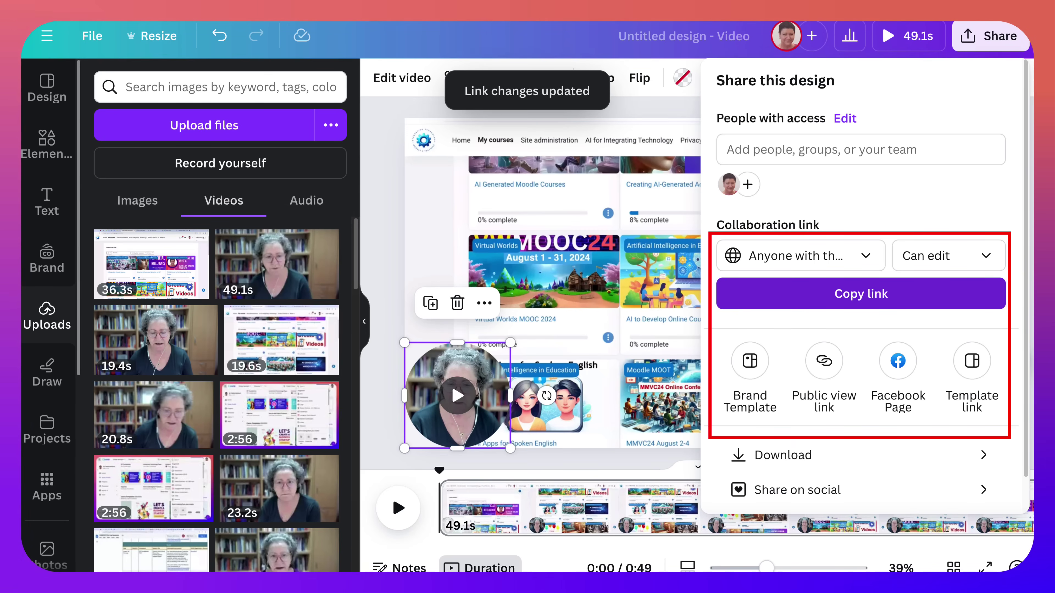
left_click(860, 294)
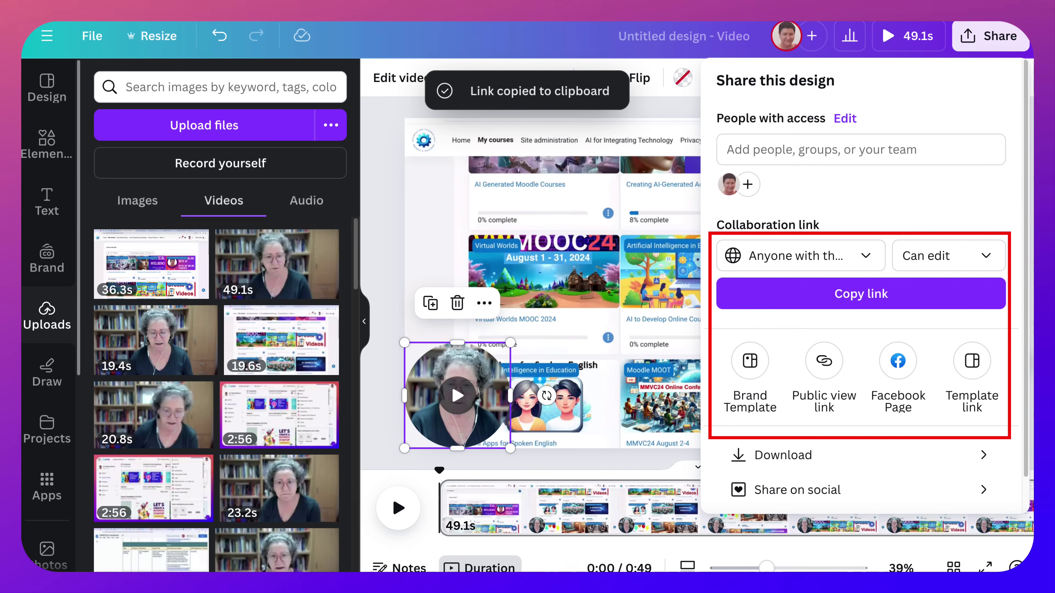
Create a public view link for the video, copy it and close the sharing options.
left_click(824, 361)
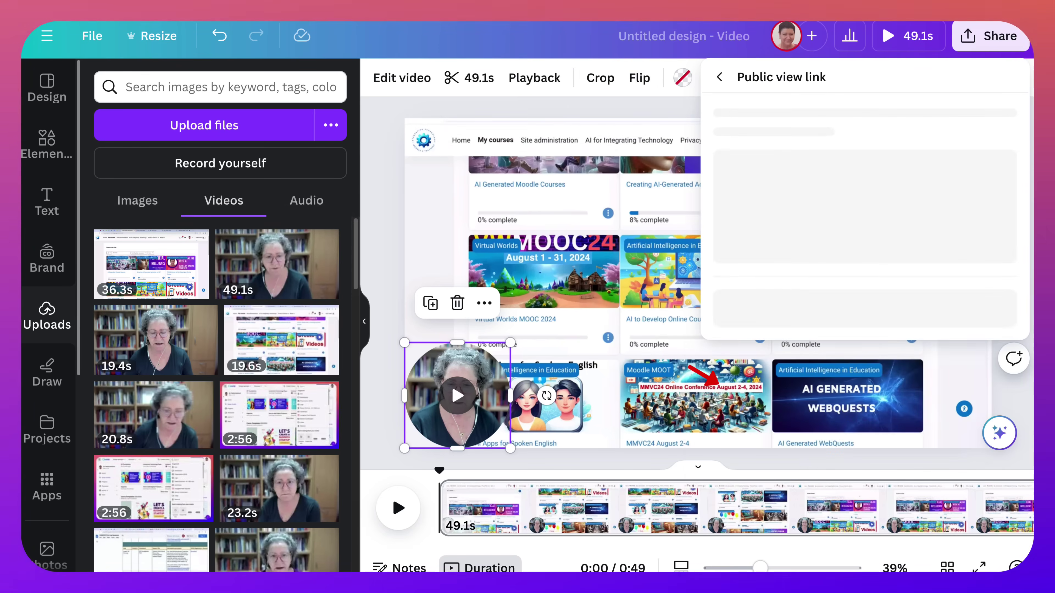
left_click(865, 392)
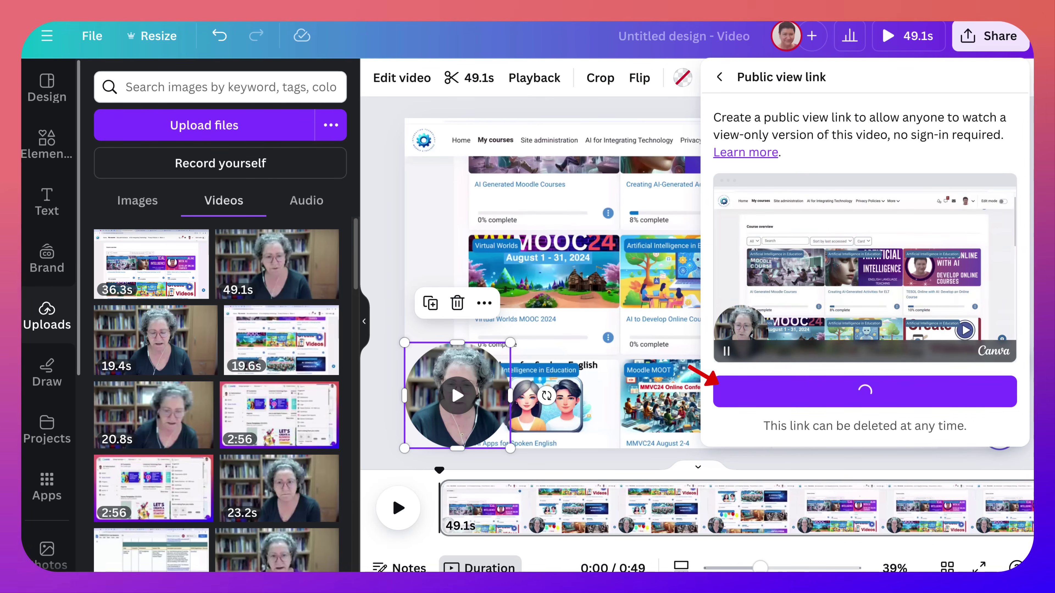
left_click(992, 391)
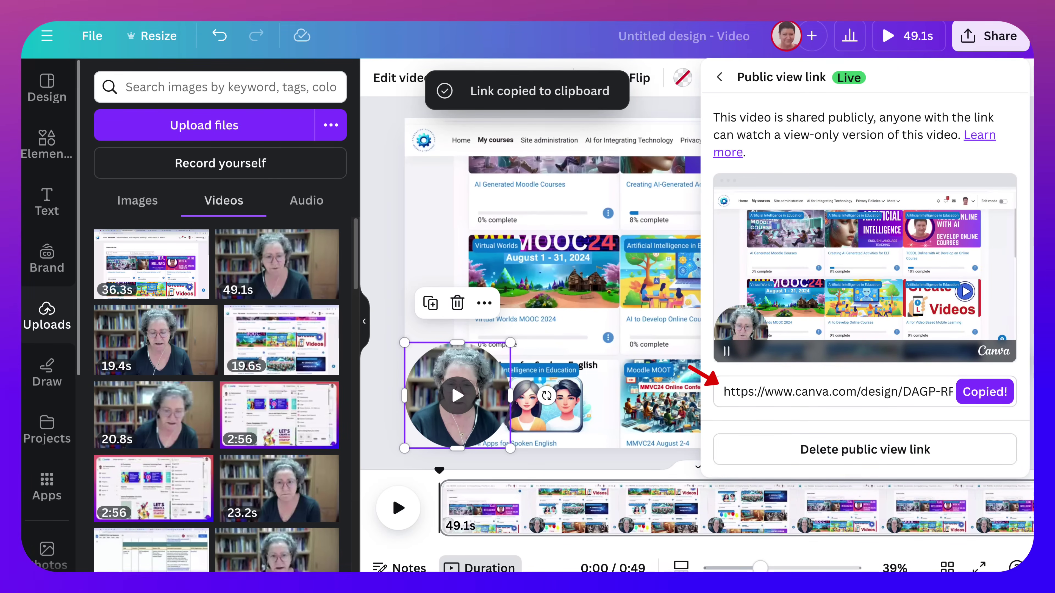
key("Escape")
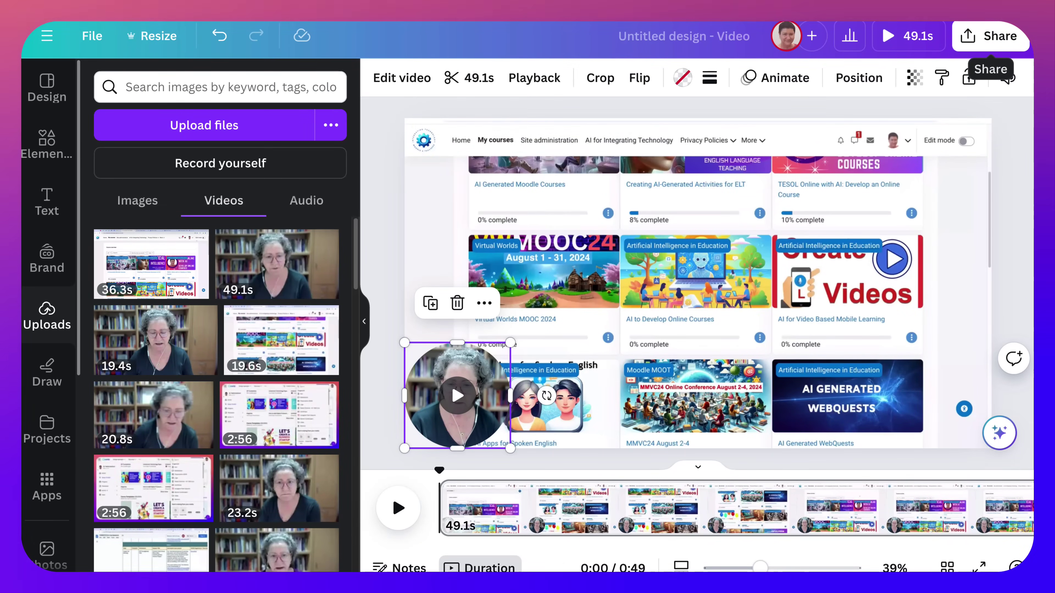
Download the design as an MP4 Video at 4K (UHD) quality and copy its public view link.
left_click(988, 37)
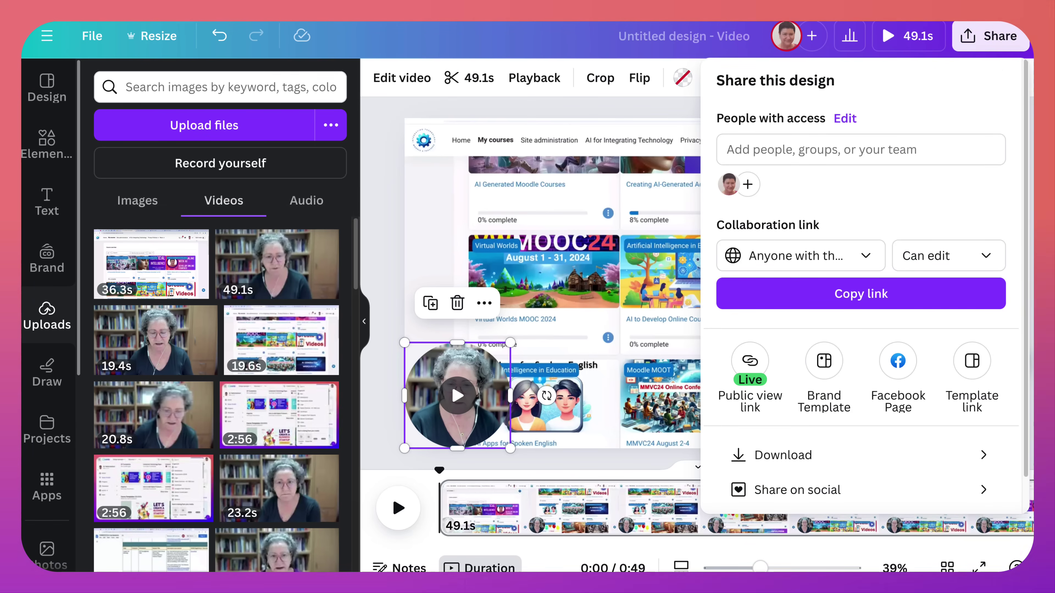
scroll(860, 290, "down", 1)
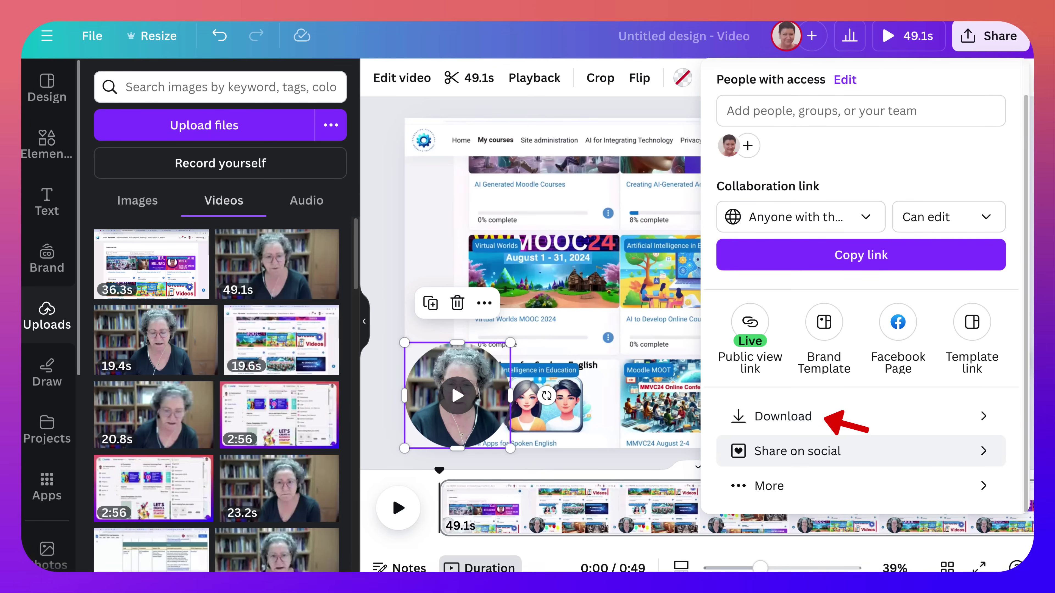
left_click(782, 416)
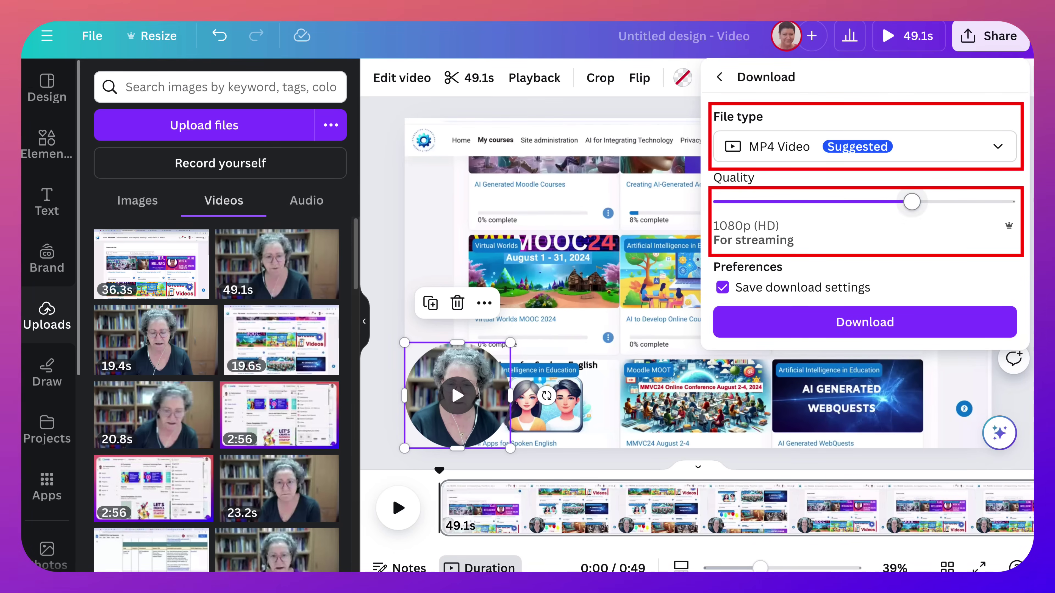
left_click_drag(912, 202, 1006, 201)
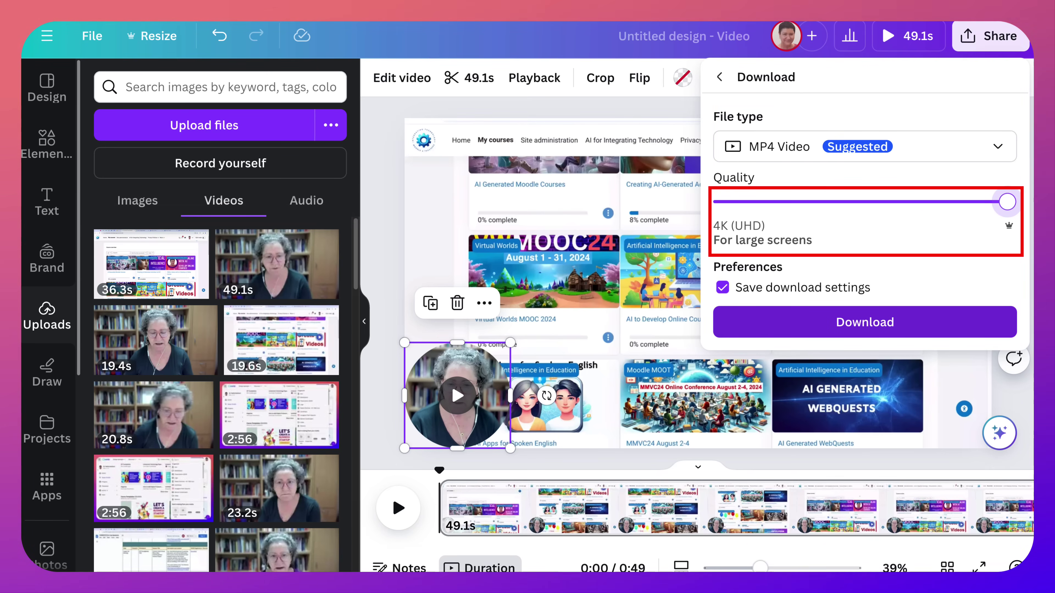
left_click(865, 322)
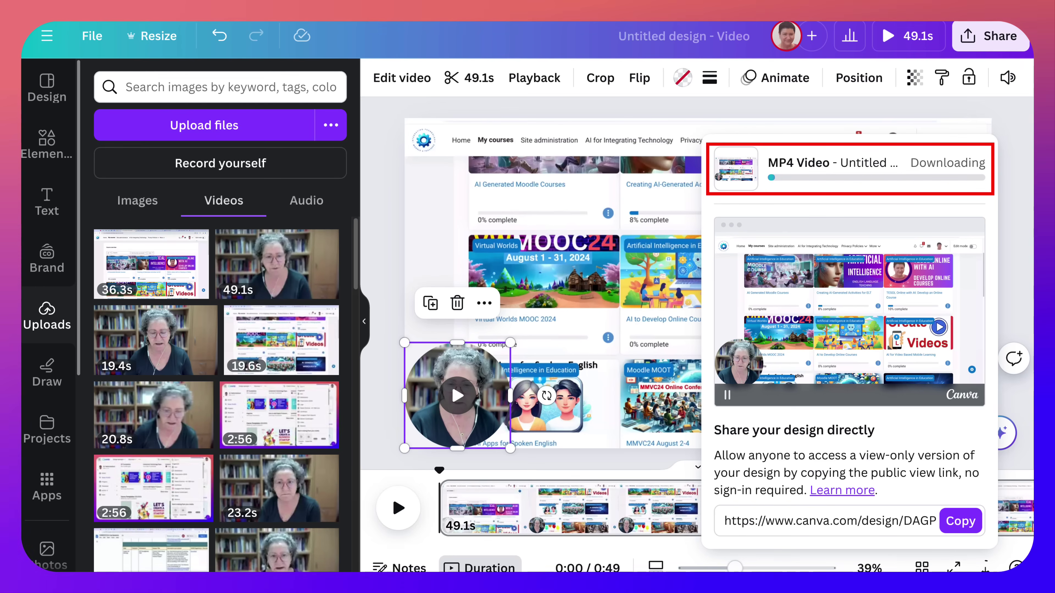
left_click(960, 521)
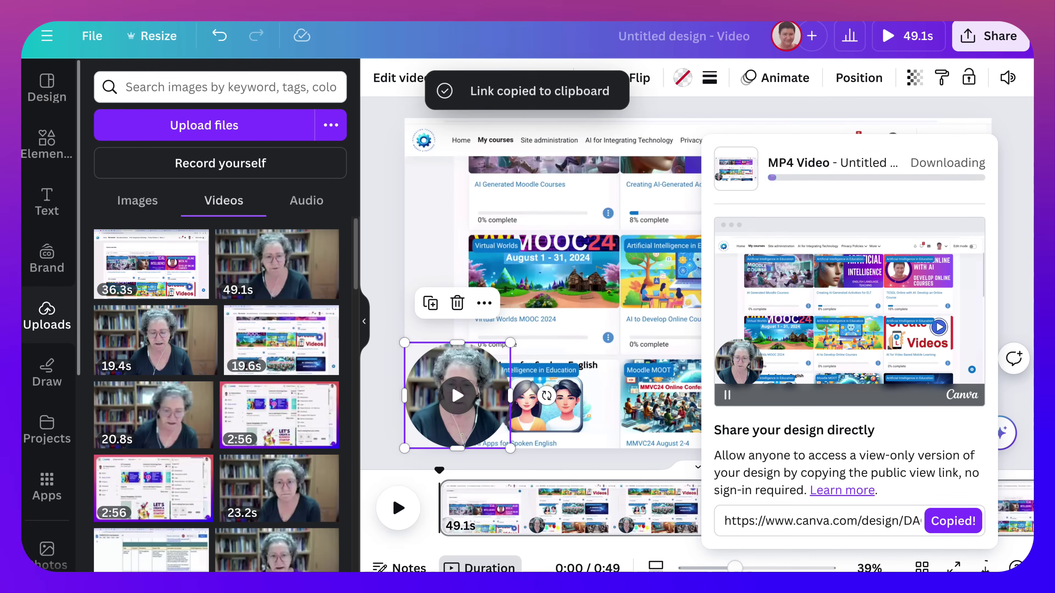